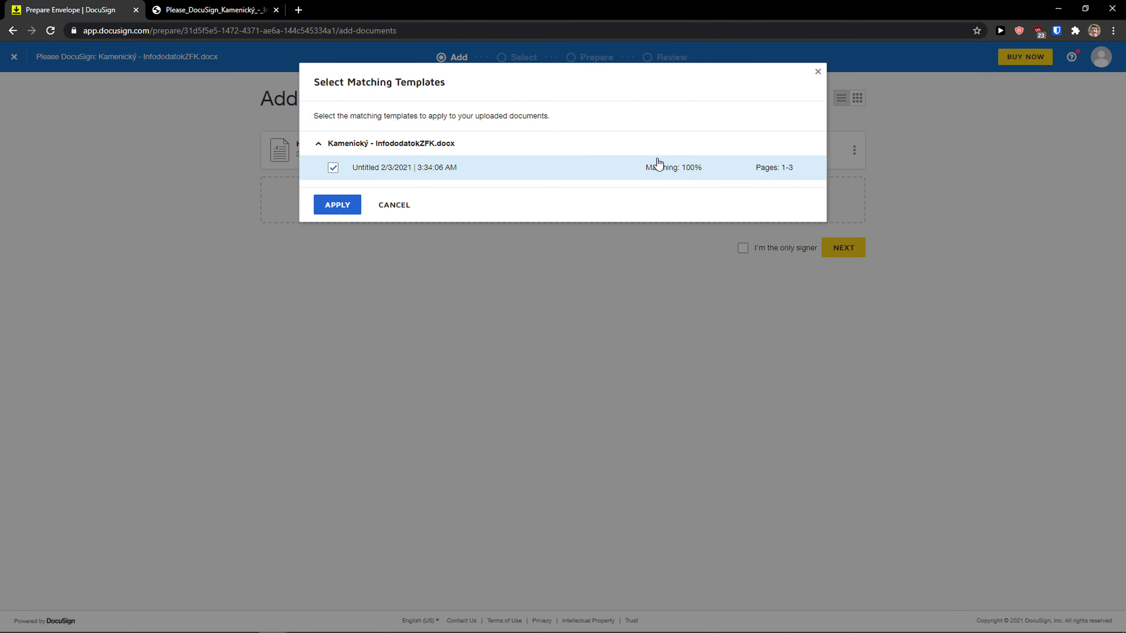
# Dismiss the matching-template suggestion to return to the uploaded three-page contract.
pyautogui.click(392, 211)
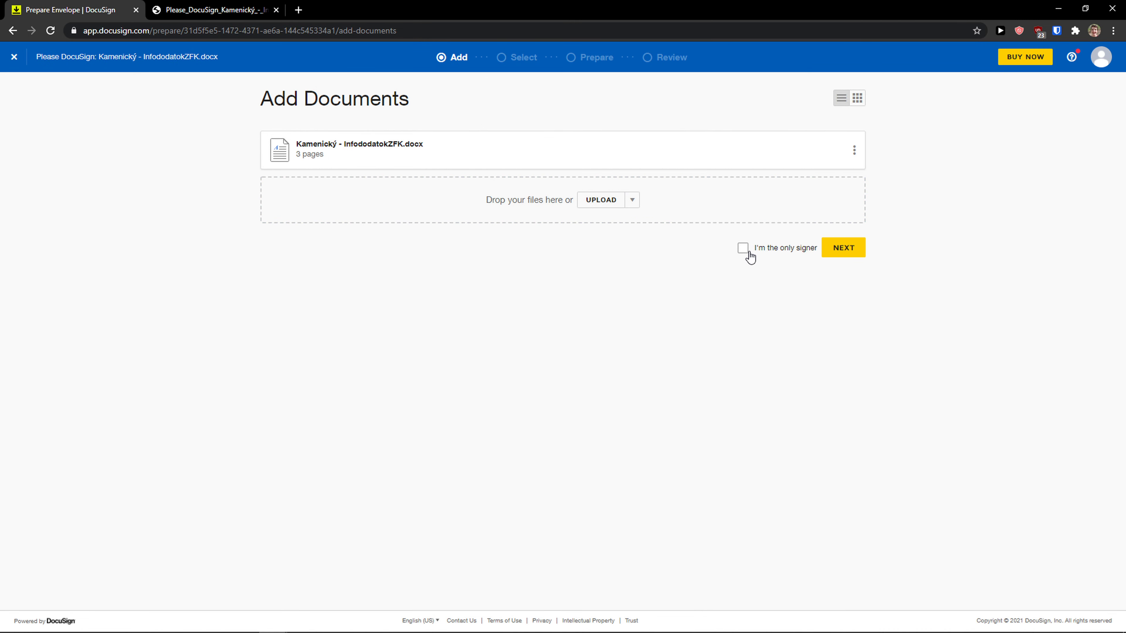
pyautogui.click(848, 260)
pyautogui.click(837, 249)
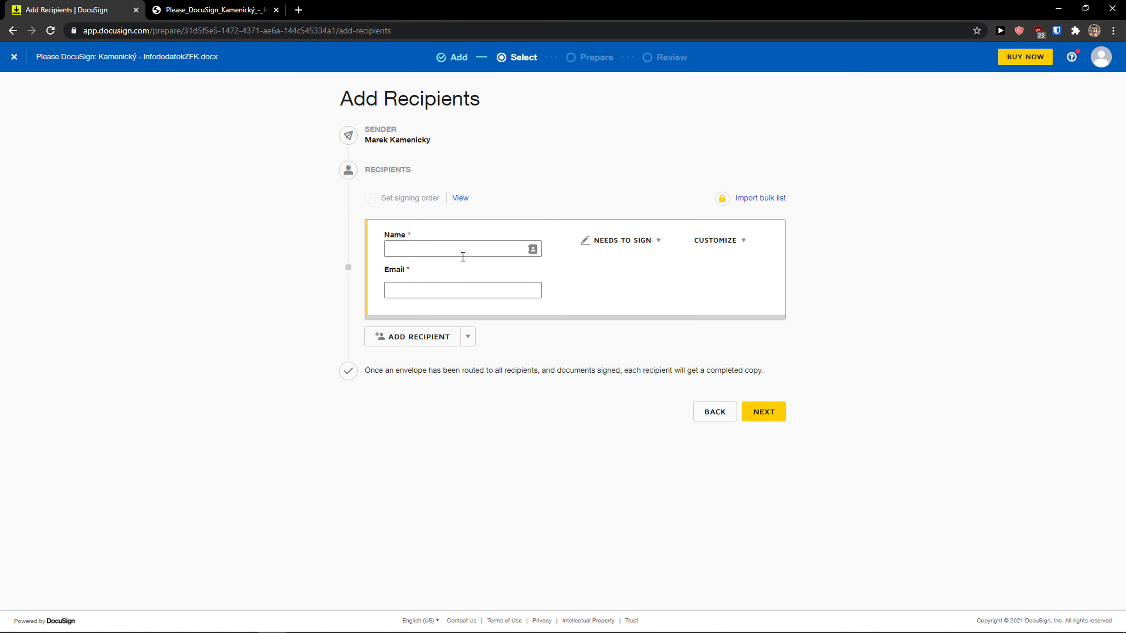
pyautogui.click(453, 252)
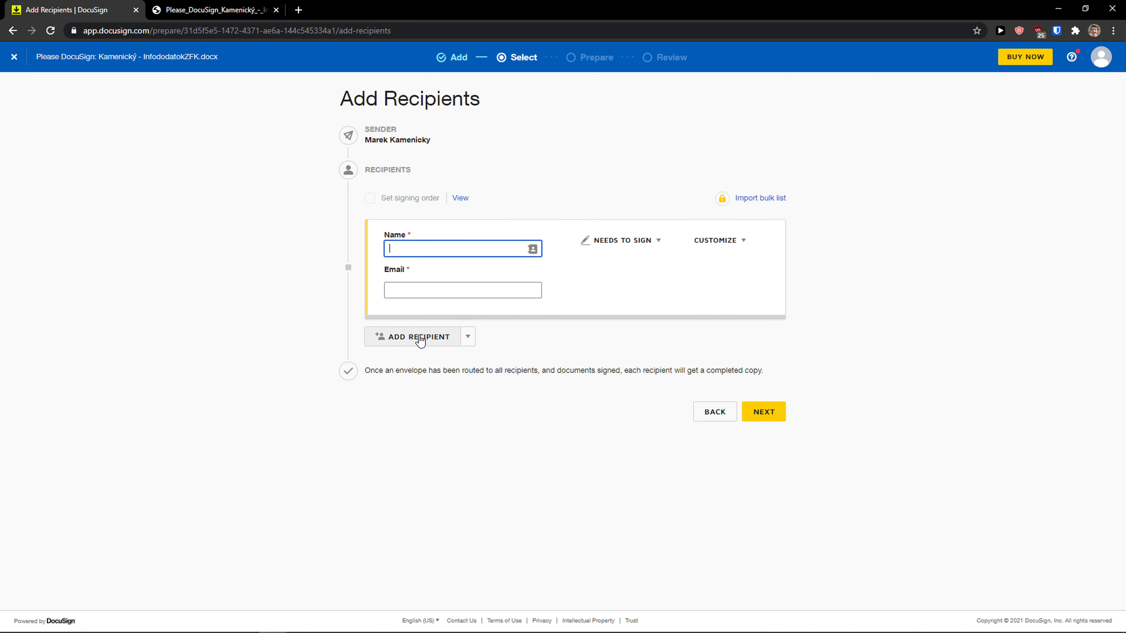
pyautogui.click(752, 416)
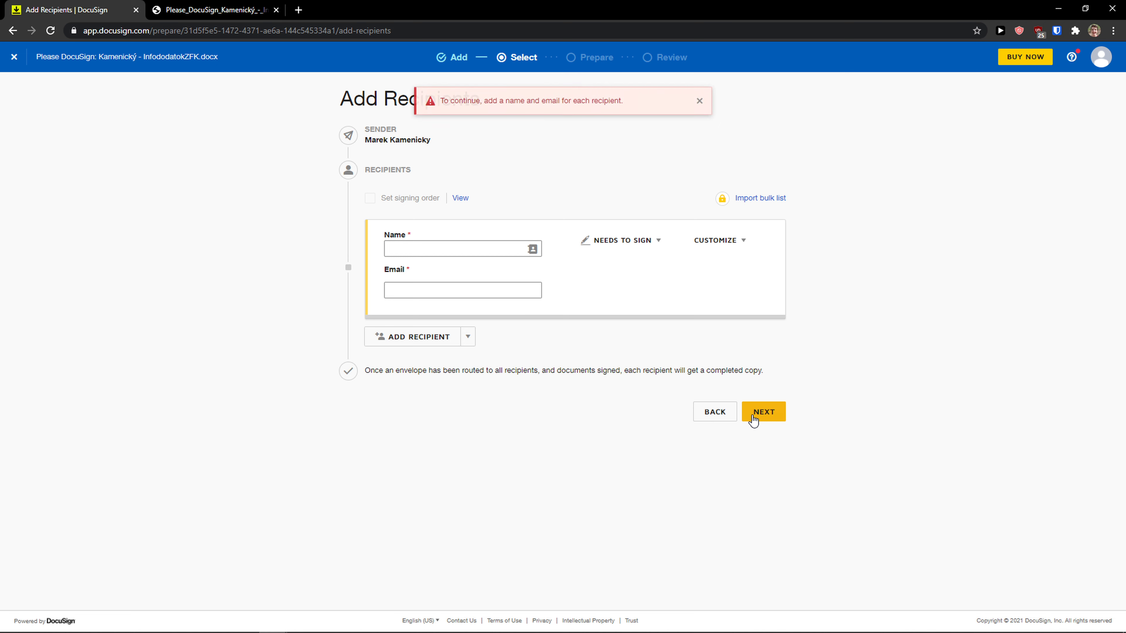
pyautogui.click(708, 409)
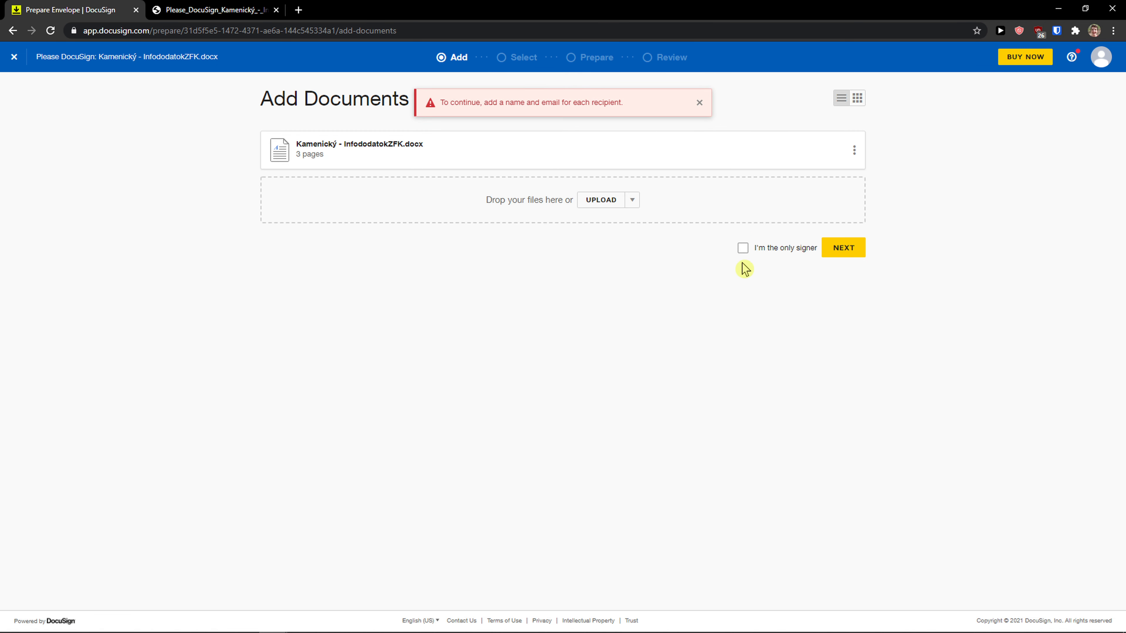
# Sign as the only signer, block the location prompt, and scroll to page 3's signature lines.
pyautogui.click(771, 251)
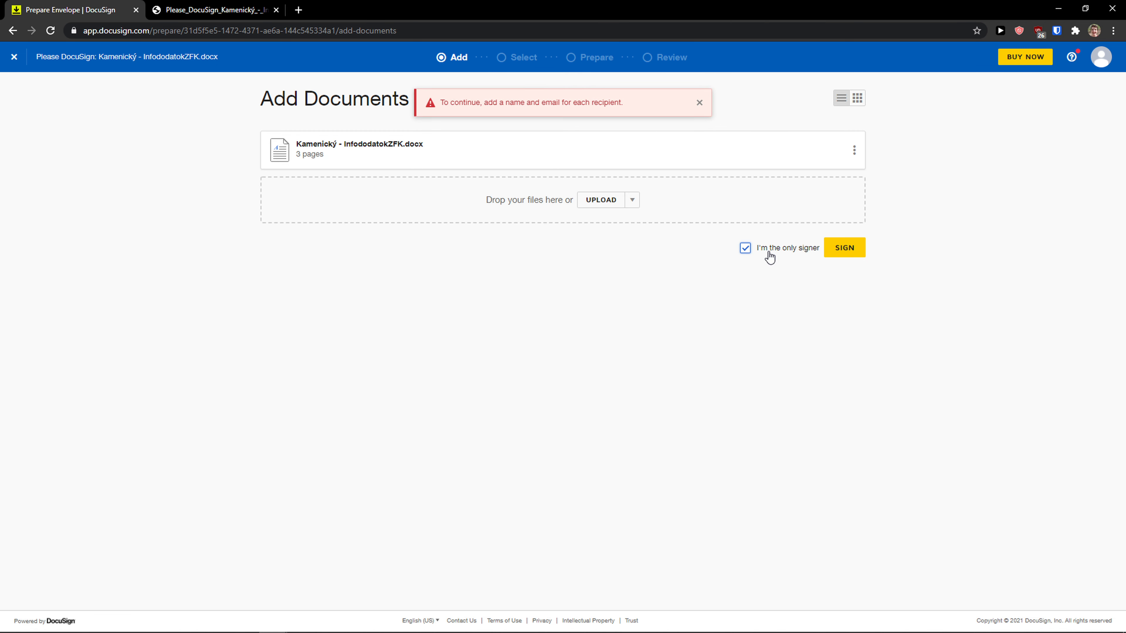
pyautogui.click(852, 254)
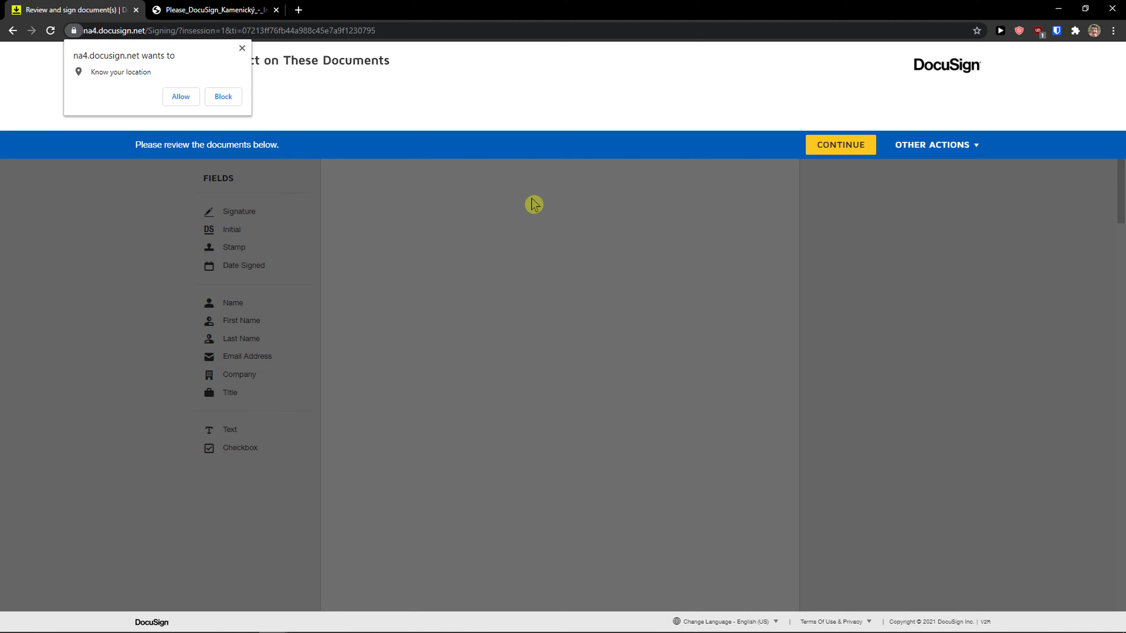
pyautogui.click(242, 48)
pyautogui.click(684, 233)
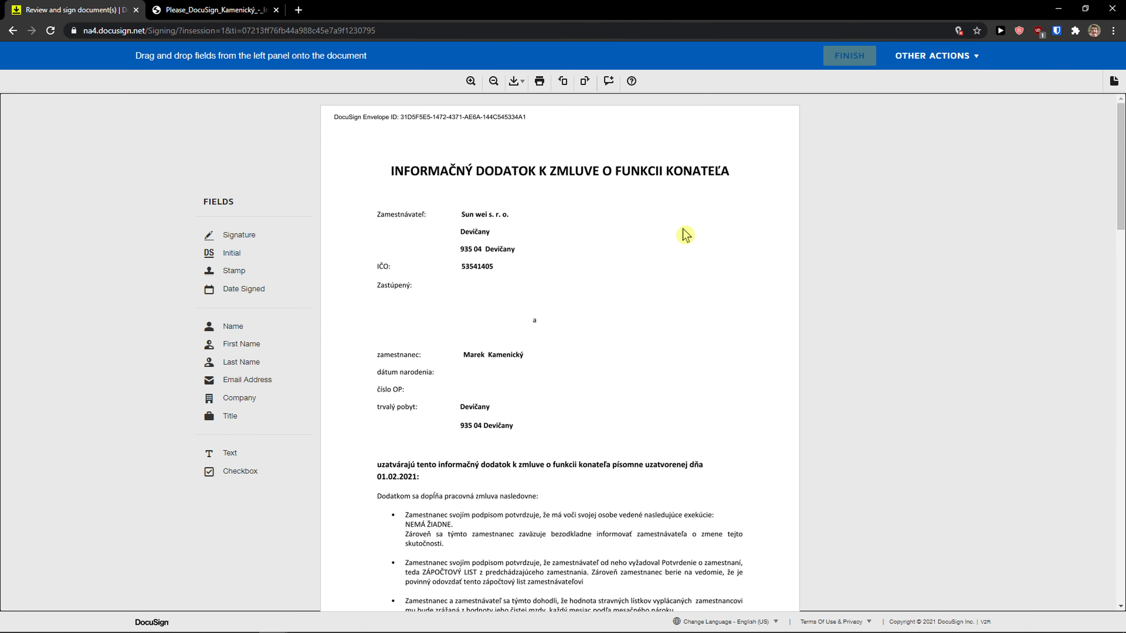
pyautogui.scroll(-1, 609, 222)
pyautogui.scroll(1, 608, 223)
pyautogui.scroll(-14, 608, 223)
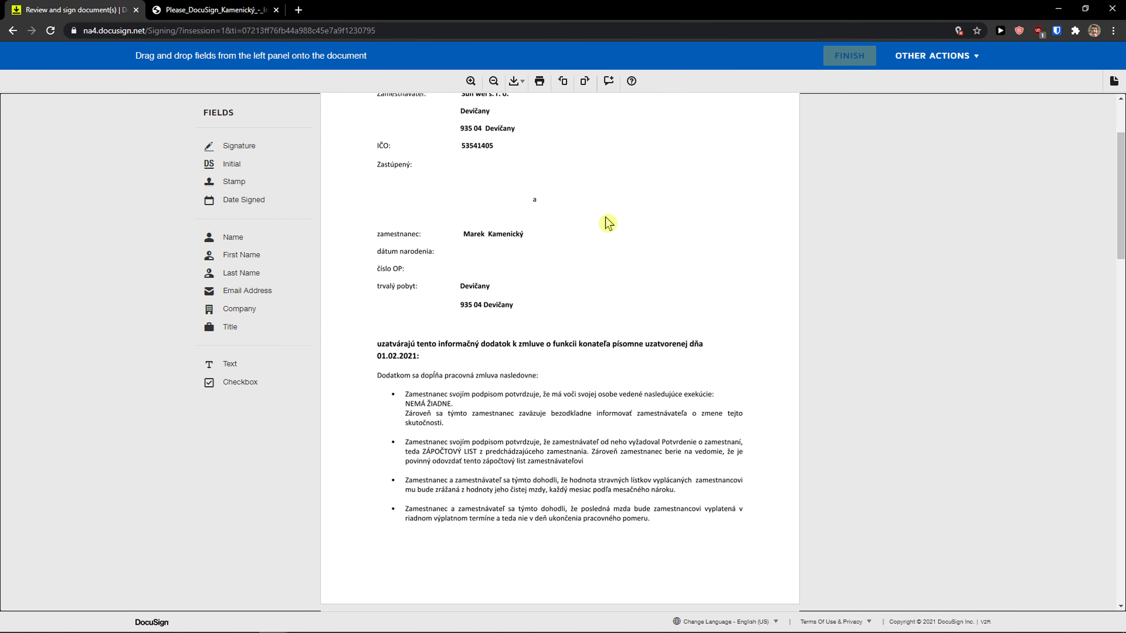
pyautogui.scroll(-15, 607, 222)
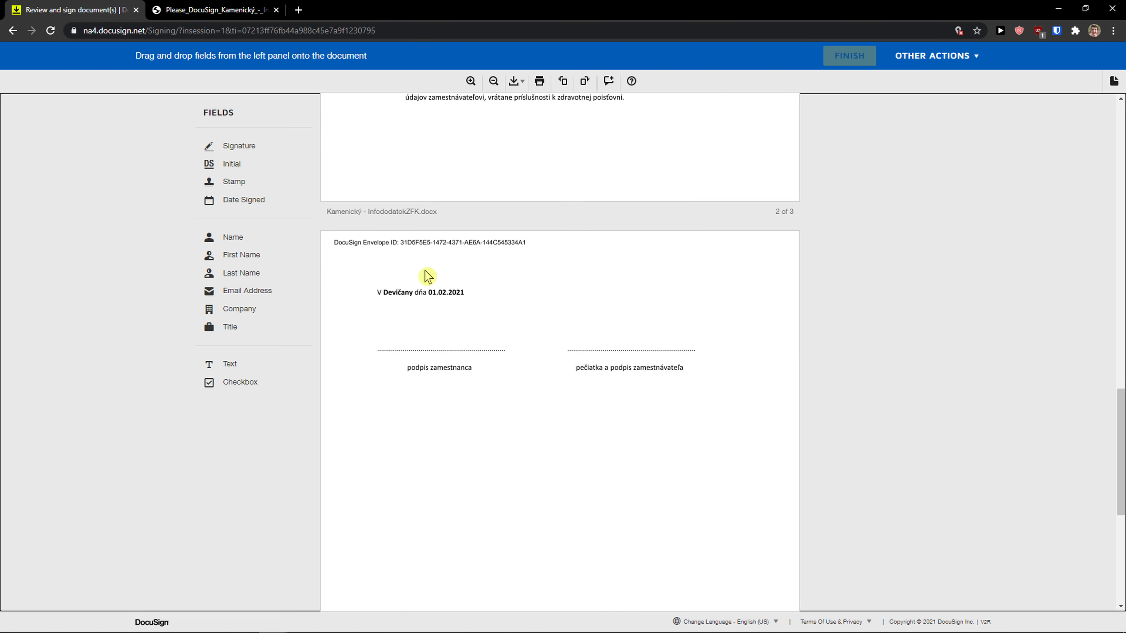
pyautogui.scroll(-2, 425, 270)
pyautogui.scroll(2, 426, 271)
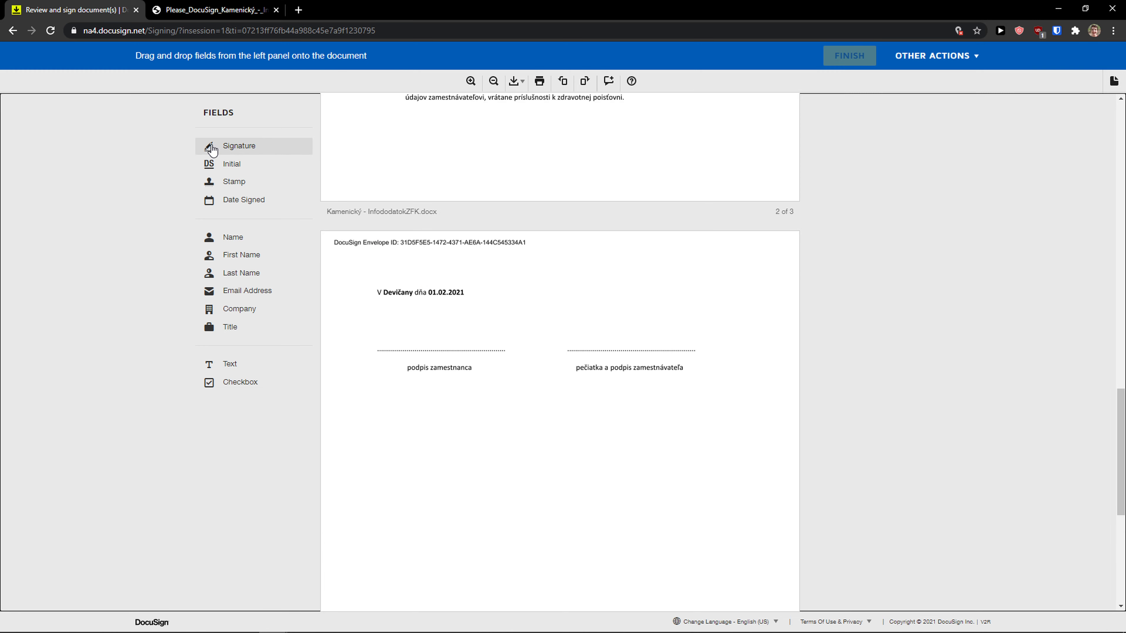
# Drop signature fields above the employee signature line and onto page 2.
pyautogui.moveTo(212, 150)
pyautogui.mouseDown()
pyautogui.moveTo(311, 201)
pyautogui.moveTo(396, 287)
pyautogui.moveTo(413, 326)
pyautogui.mouseUp()
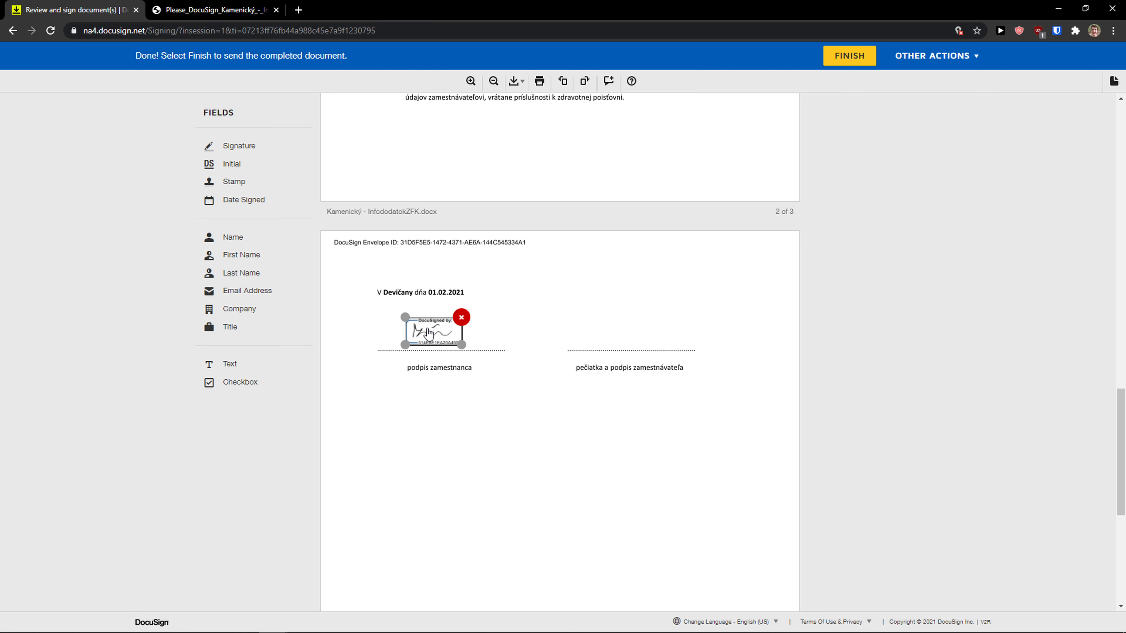
pyautogui.rightClick(259, 152)
pyautogui.click(254, 151)
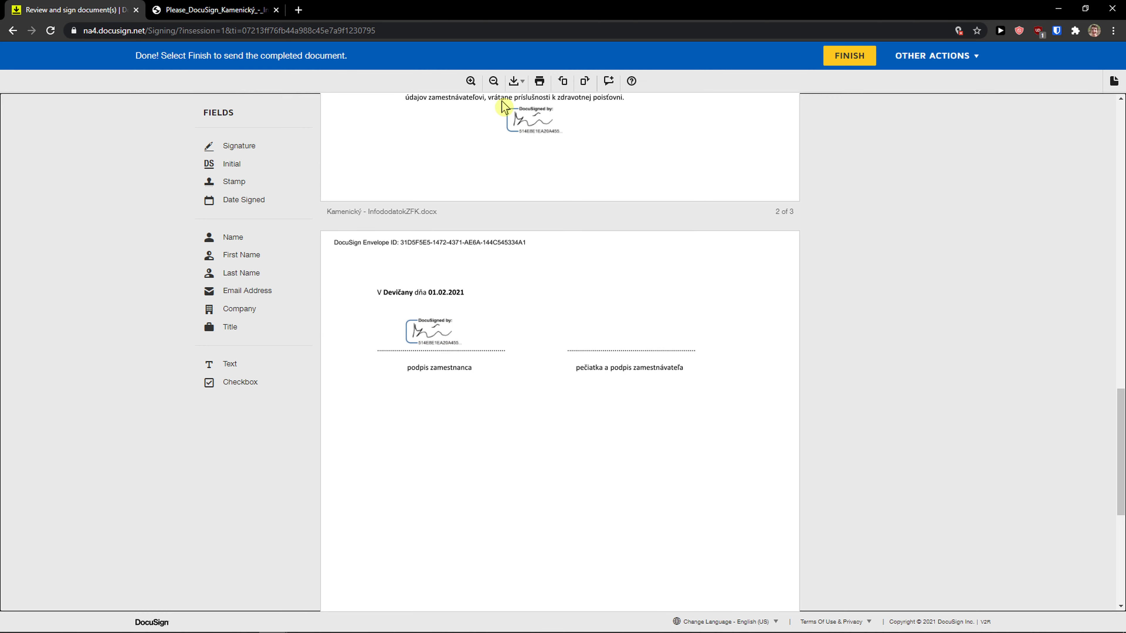
pyautogui.rightClick(499, 102)
pyautogui.click(271, 154)
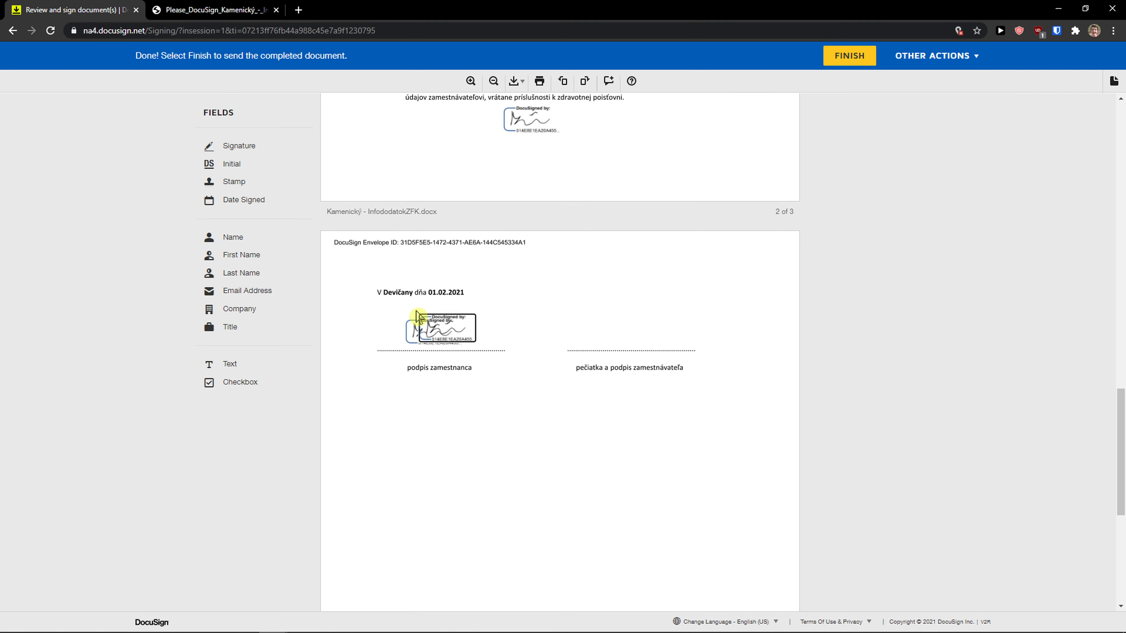
# Add a signature above the employer line, enlarge both signatures, and open a new browser tab.
pyautogui.click(614, 325)
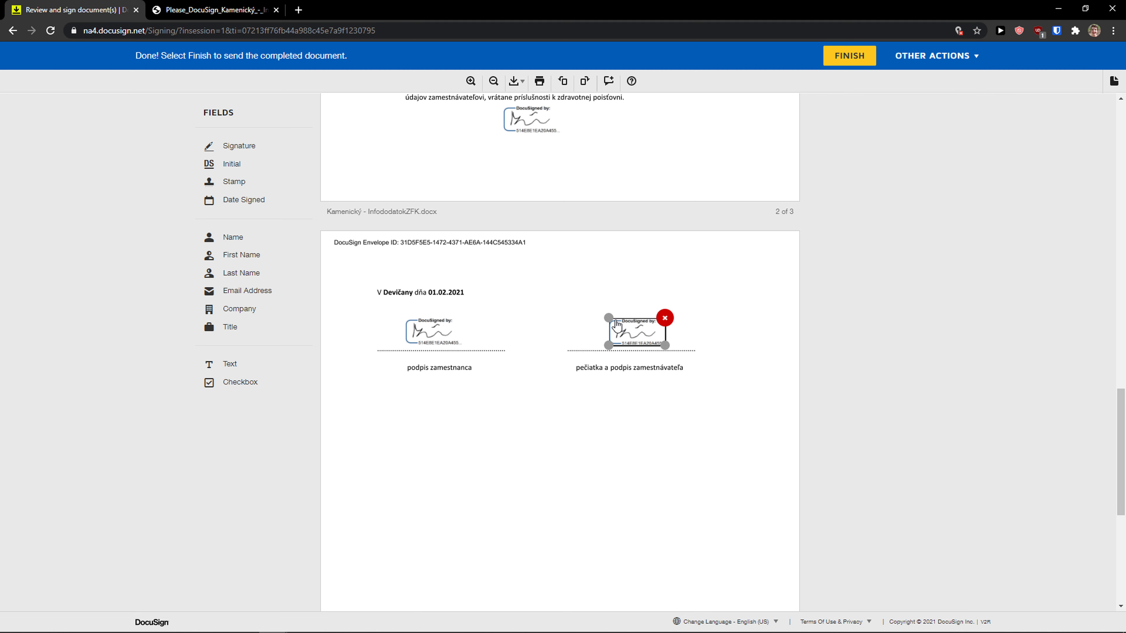
pyautogui.moveTo(609, 318); pyautogui.dragTo(550, 305)
pyautogui.moveTo(642, 328); pyautogui.dragTo(650, 329)
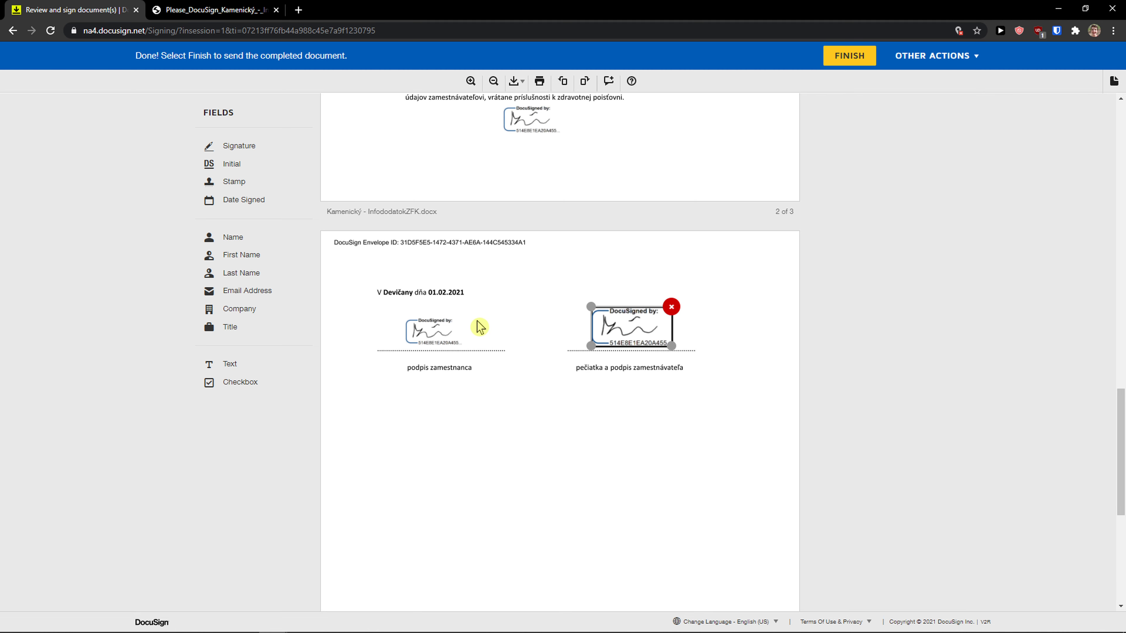
pyautogui.click(429, 324)
pyautogui.moveTo(403, 315)
pyautogui.mouseDown()
pyautogui.moveTo(377, 310)
pyautogui.moveTo(436, 320)
pyautogui.mouseUp()
pyautogui.click(598, 325)
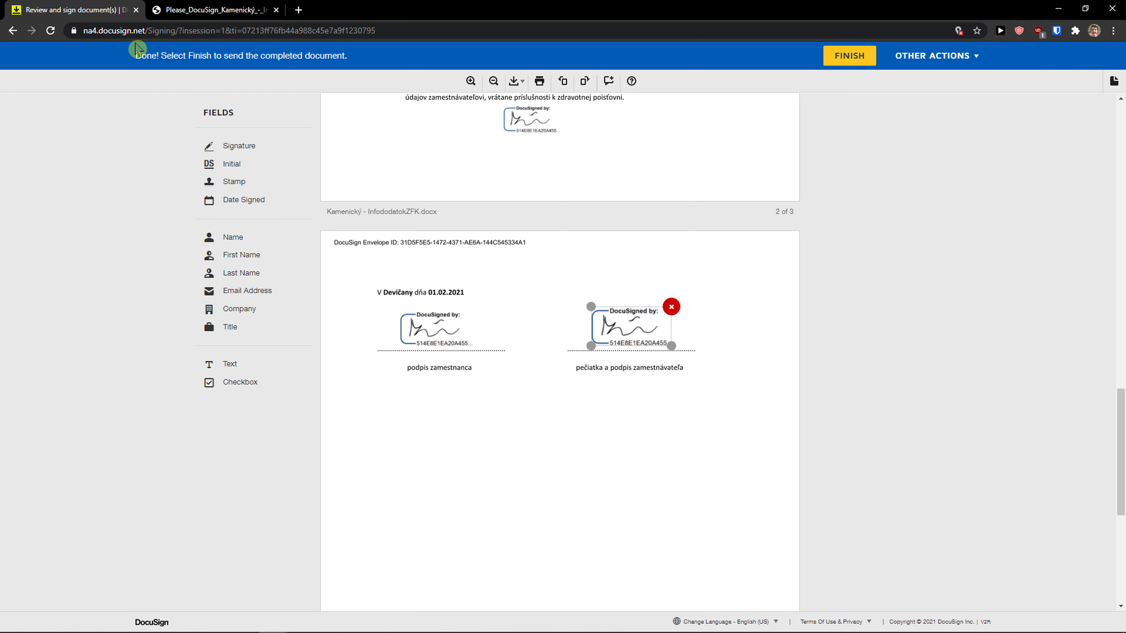
pyautogui.click(297, 12)
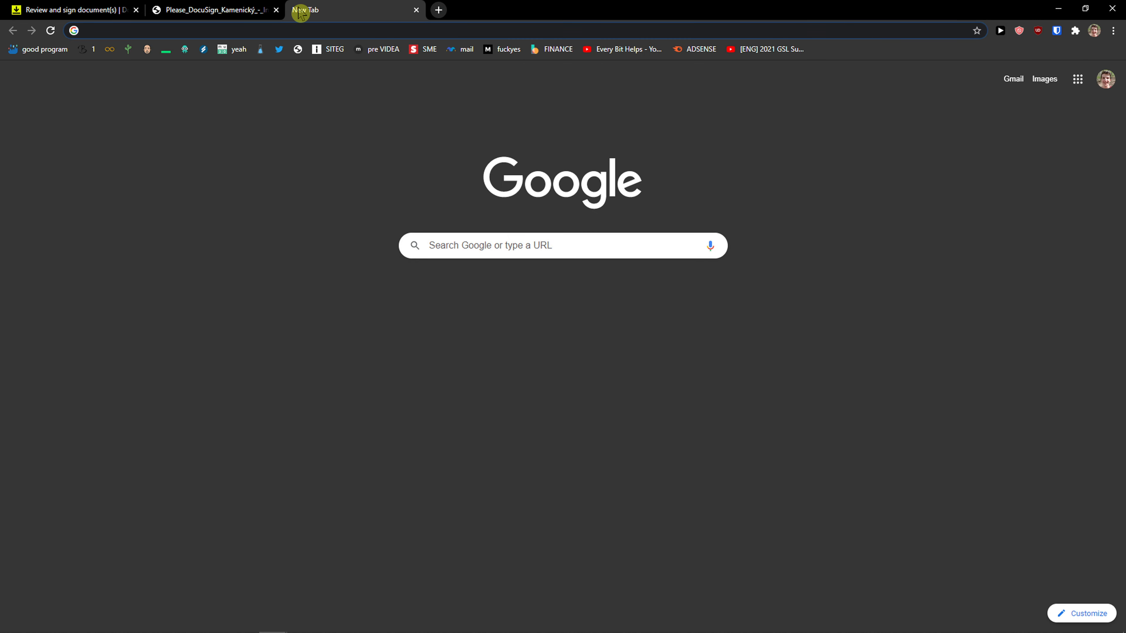
# Load the DocuSign home page in the new tab alongside the signing tab.
pyautogui.write('docu')
pyautogui.press('Down')
pyautogui.press('Down')
pyautogui.press('Down')
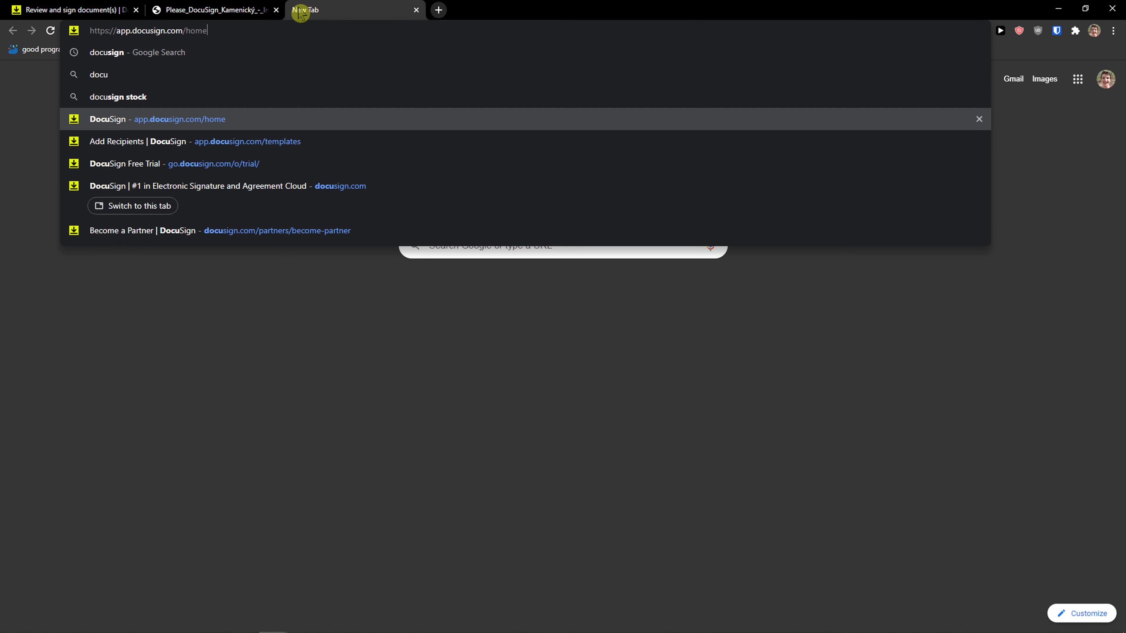
pyautogui.press('Return')
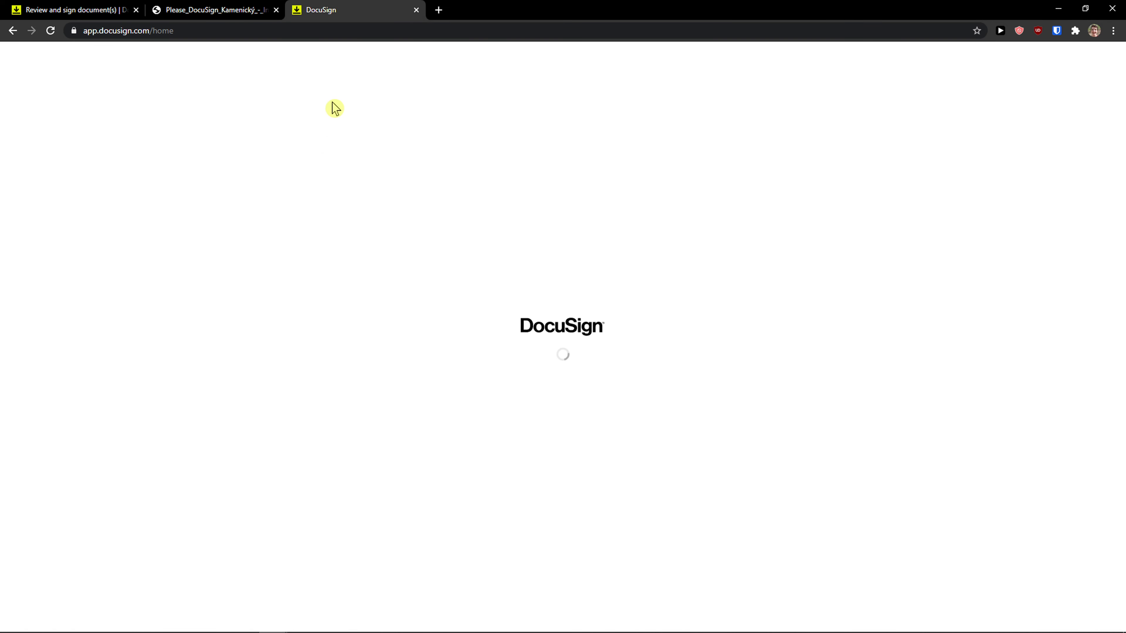
pyautogui.click(132, 10)
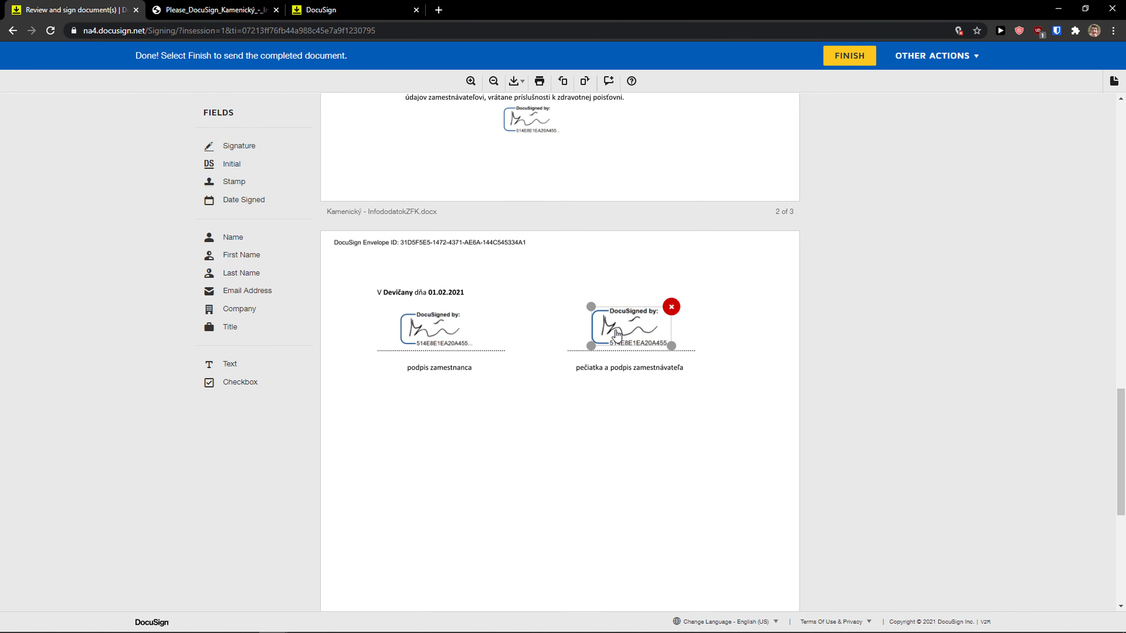
pyautogui.click(345, 10)
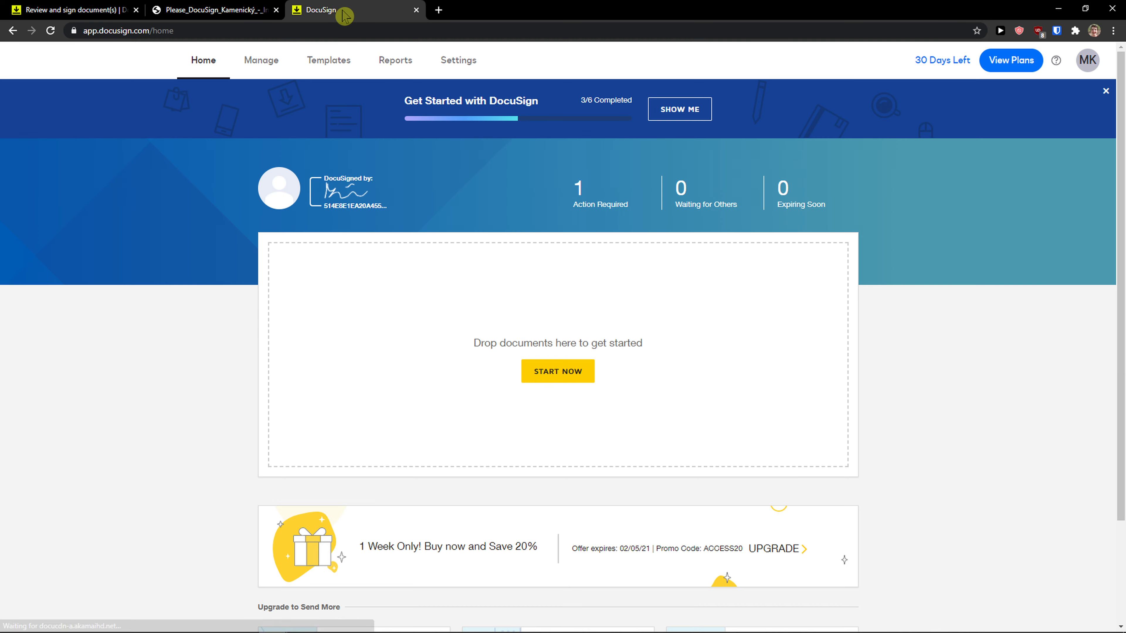
# Browse the Create Your Signature dialog's style, draw and upload options.
pyautogui.click(331, 205)
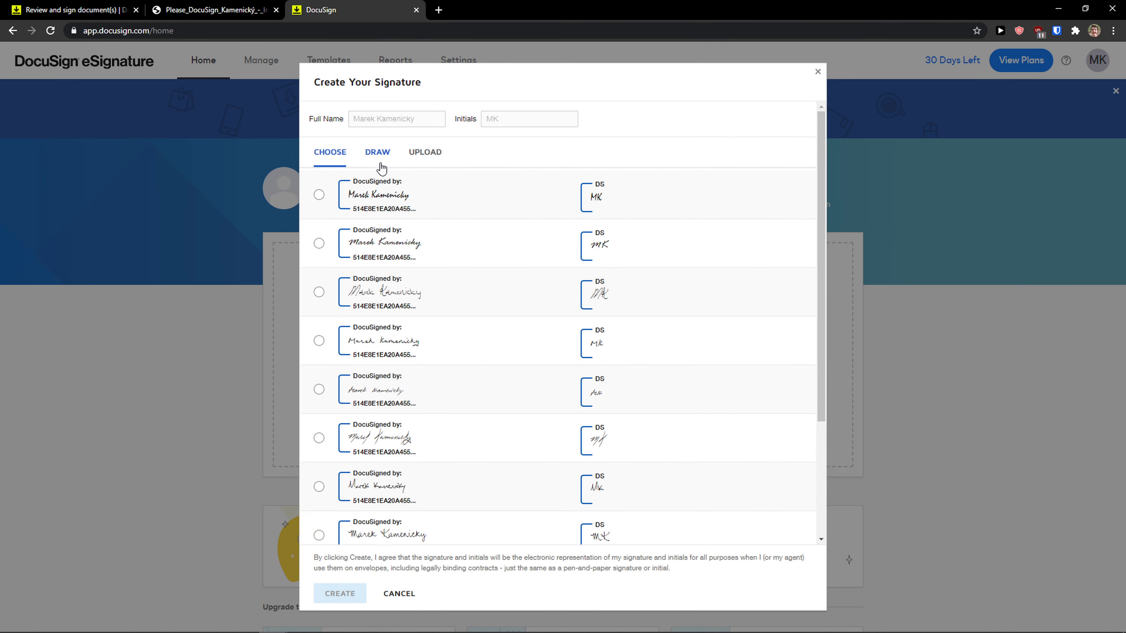
pyautogui.click(379, 153)
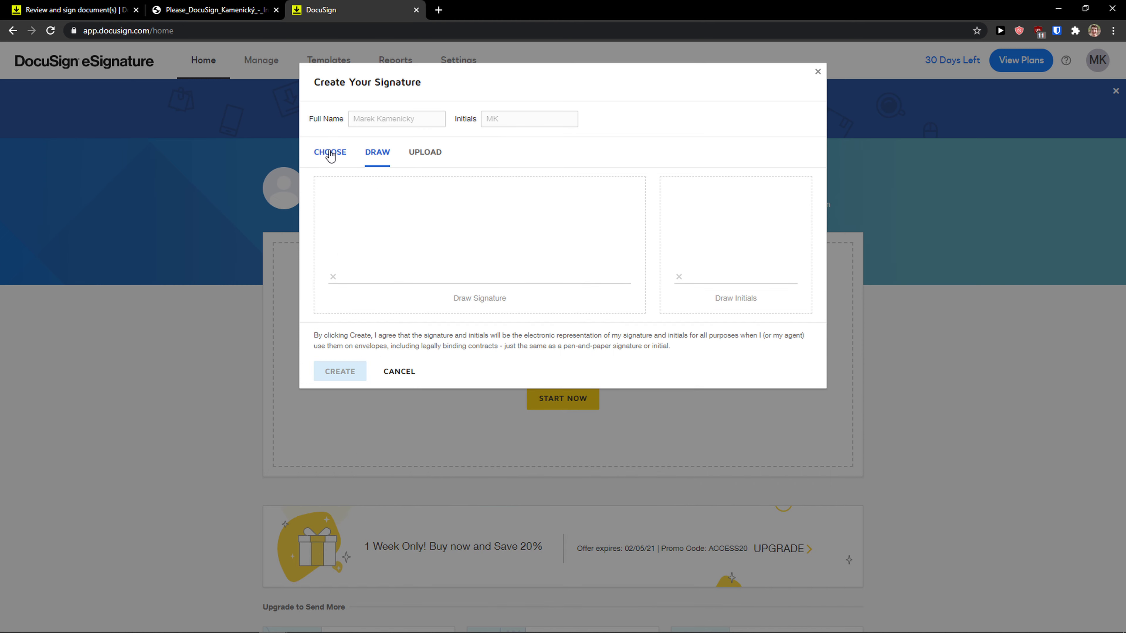
pyautogui.click(319, 156)
pyautogui.scroll(-10, 446, 224)
pyautogui.scroll(10, 446, 224)
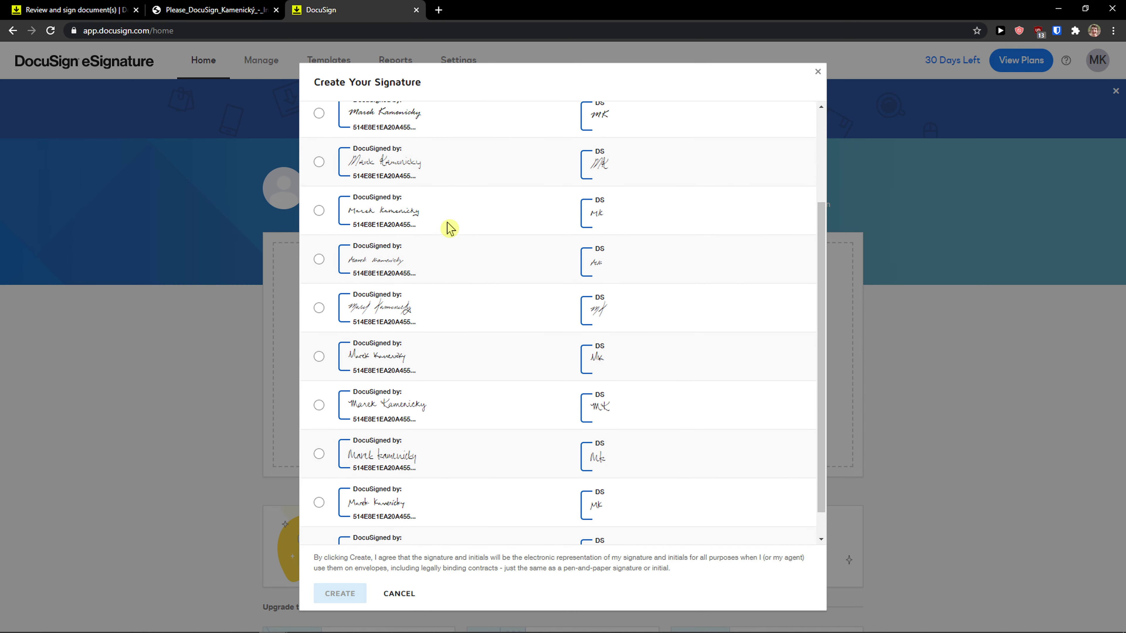
pyautogui.click(432, 152)
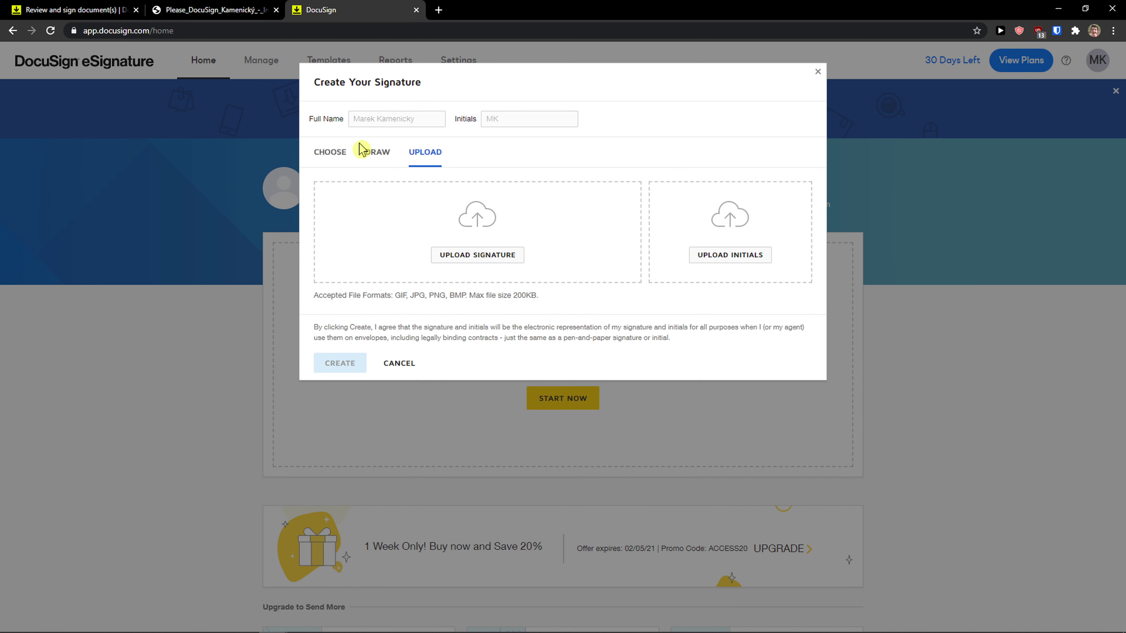
pyautogui.click(368, 153)
pyautogui.click(342, 152)
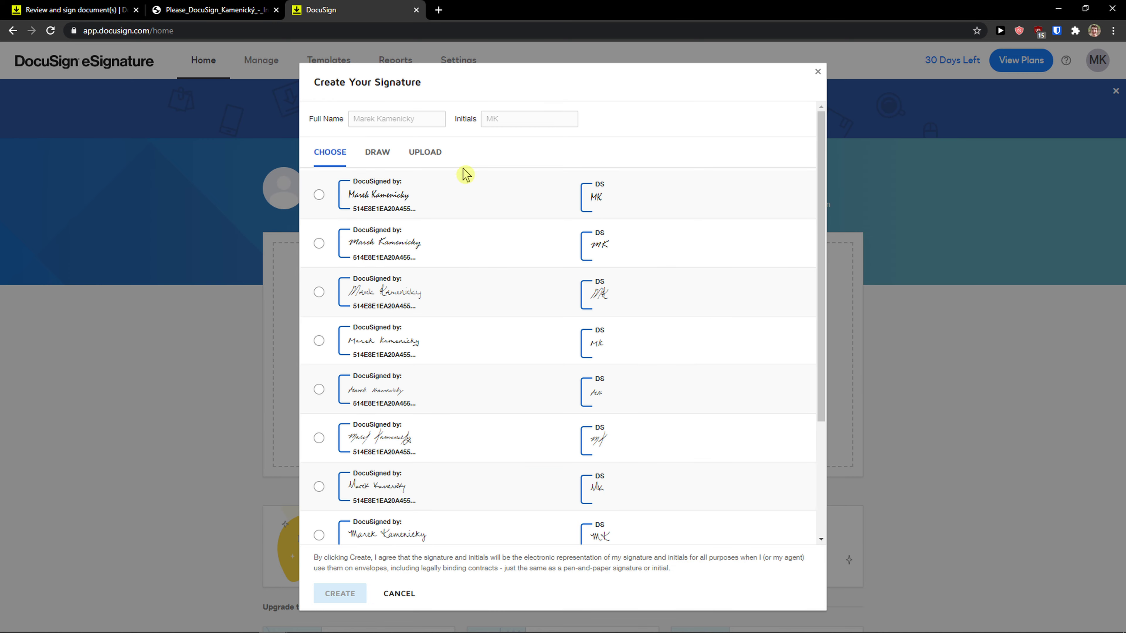
# Place an initials mark below the employee signature line, compare with the local PDF, and return.
pyautogui.click(121, 9)
pyautogui.moveTo(248, 165)
pyautogui.mouseDown()
pyautogui.moveTo(345, 239)
pyautogui.moveTo(415, 386)
pyautogui.mouseUp()
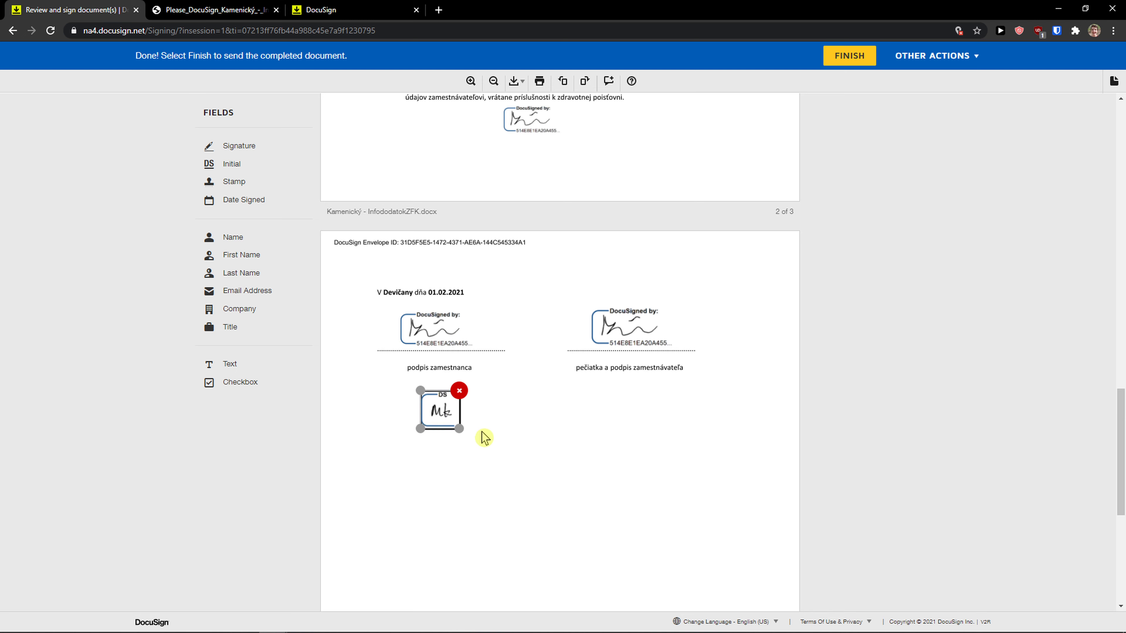
pyautogui.click(249, 10)
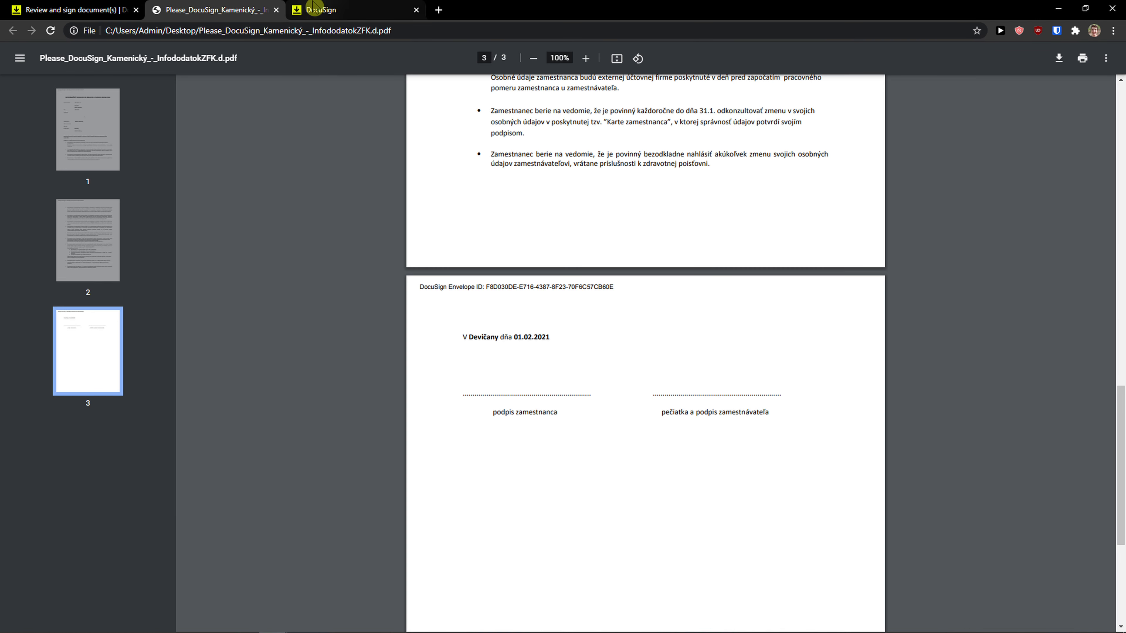
pyautogui.click(310, 10)
pyautogui.scroll(-3, 432, 231)
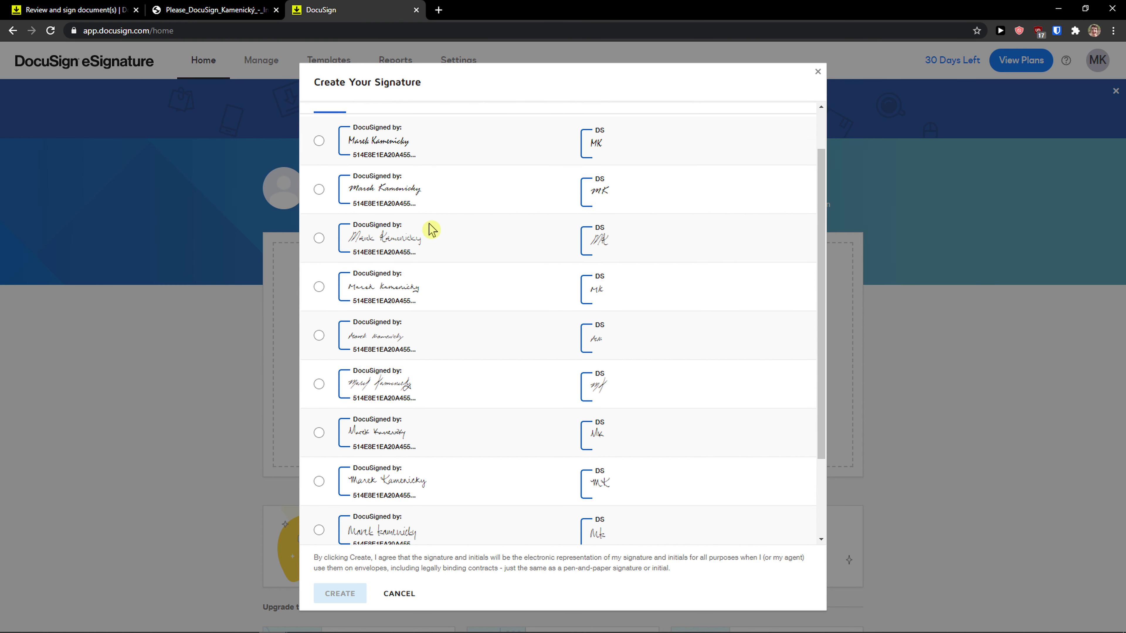
pyautogui.scroll(3, 437, 237)
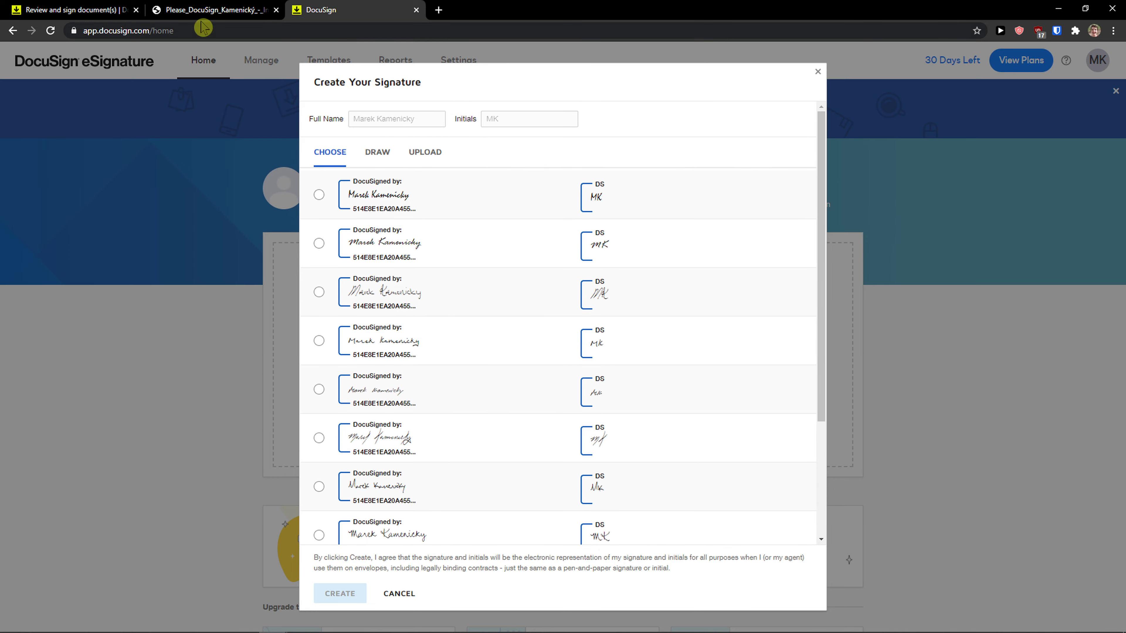
pyautogui.click(102, 9)
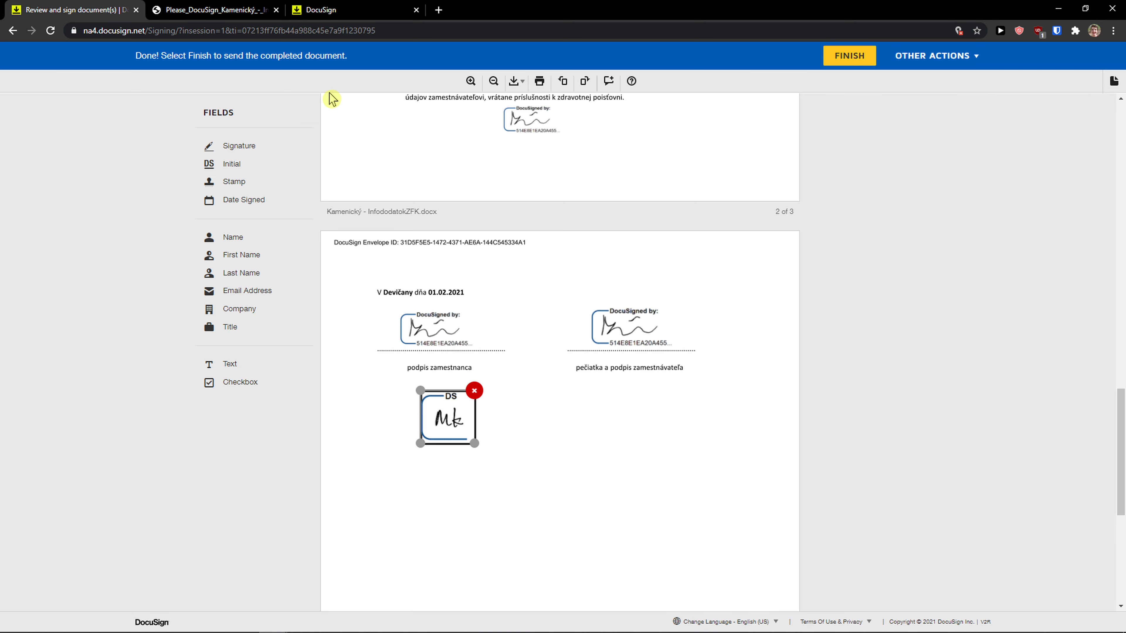
pyautogui.moveTo(264, 183); pyautogui.dragTo(554, 405)
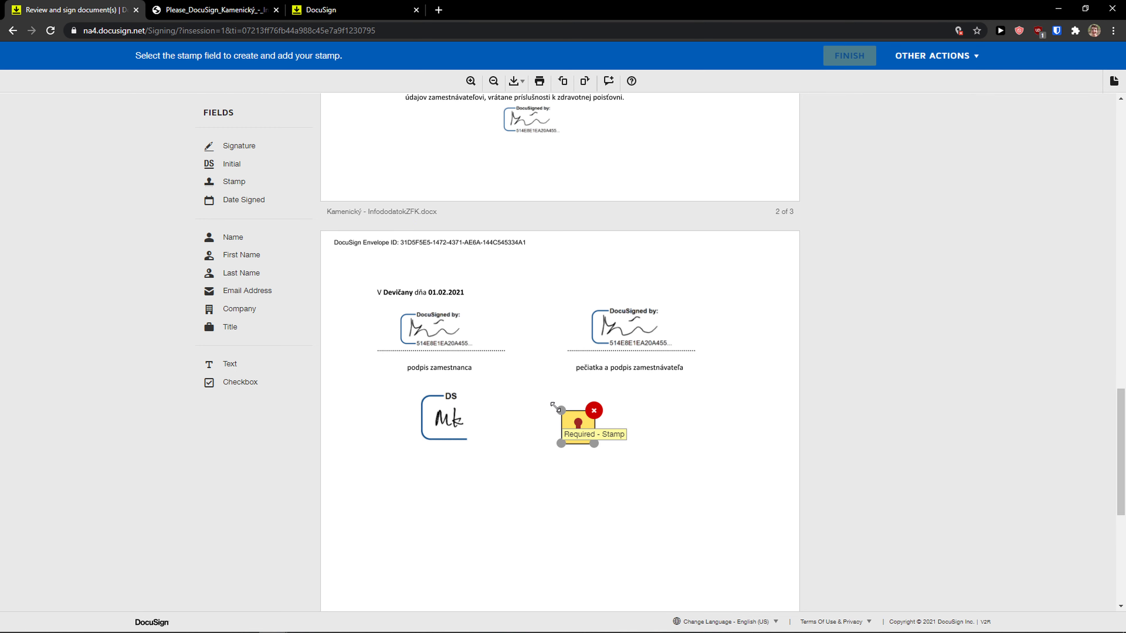
pyautogui.moveTo(594, 443); pyautogui.dragTo(619, 464)
pyautogui.click(582, 434)
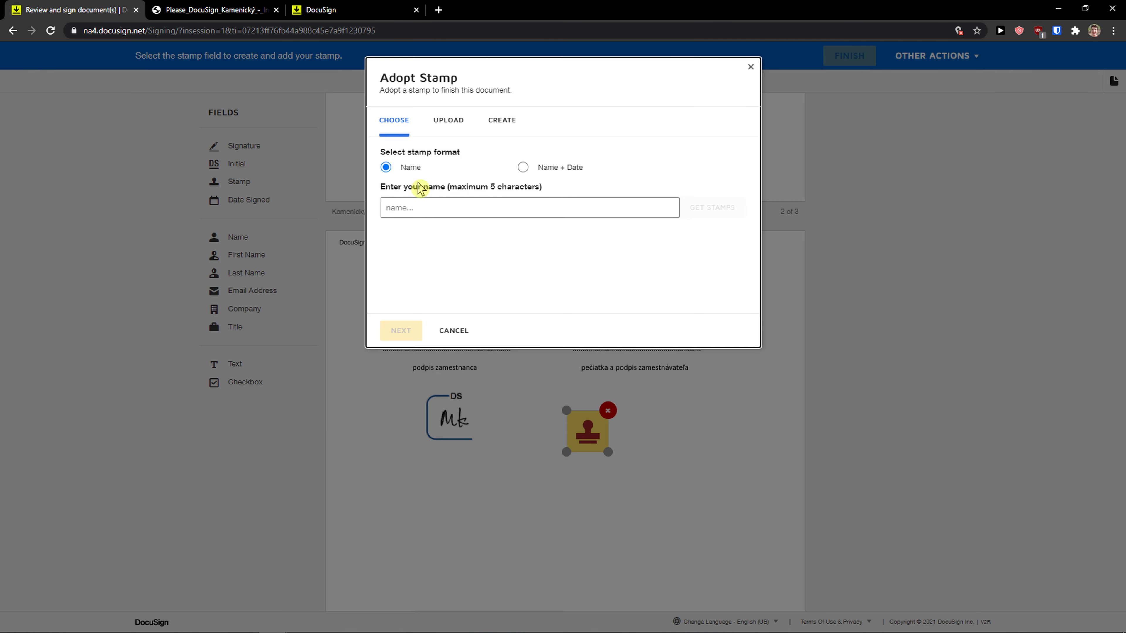
pyautogui.click(448, 119)
pyautogui.click(502, 126)
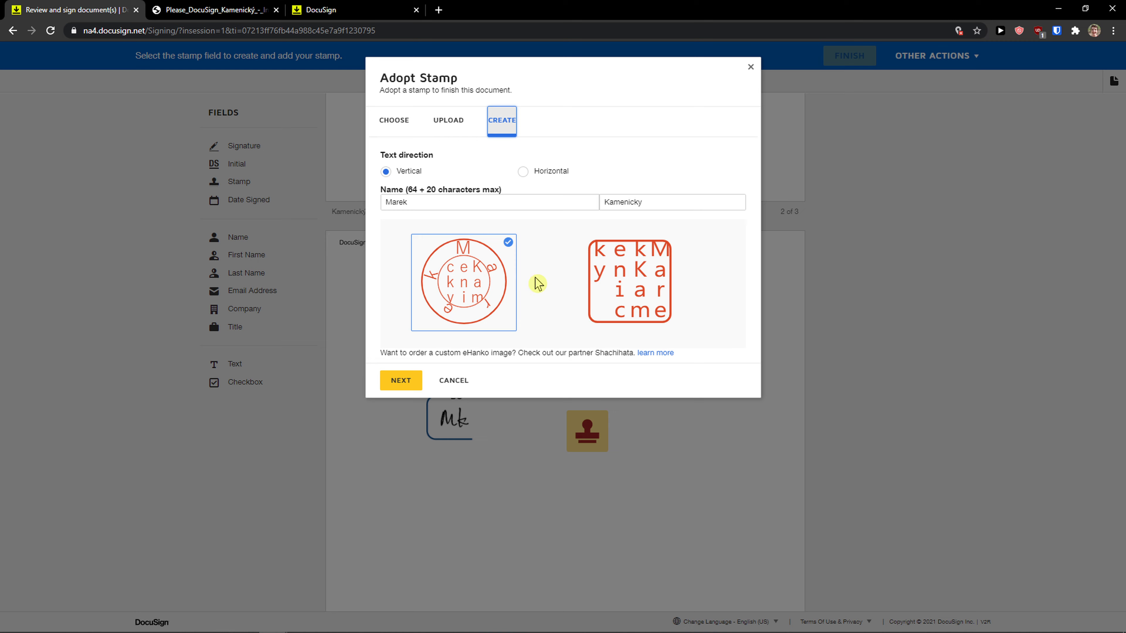
pyautogui.click(750, 67)
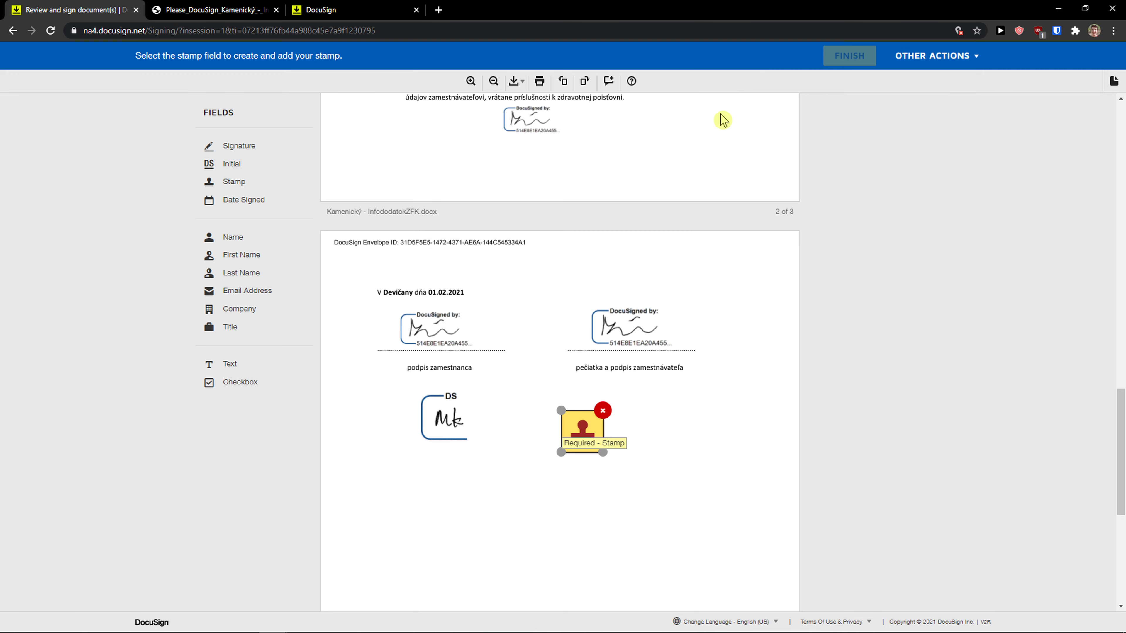
pyautogui.click(593, 441)
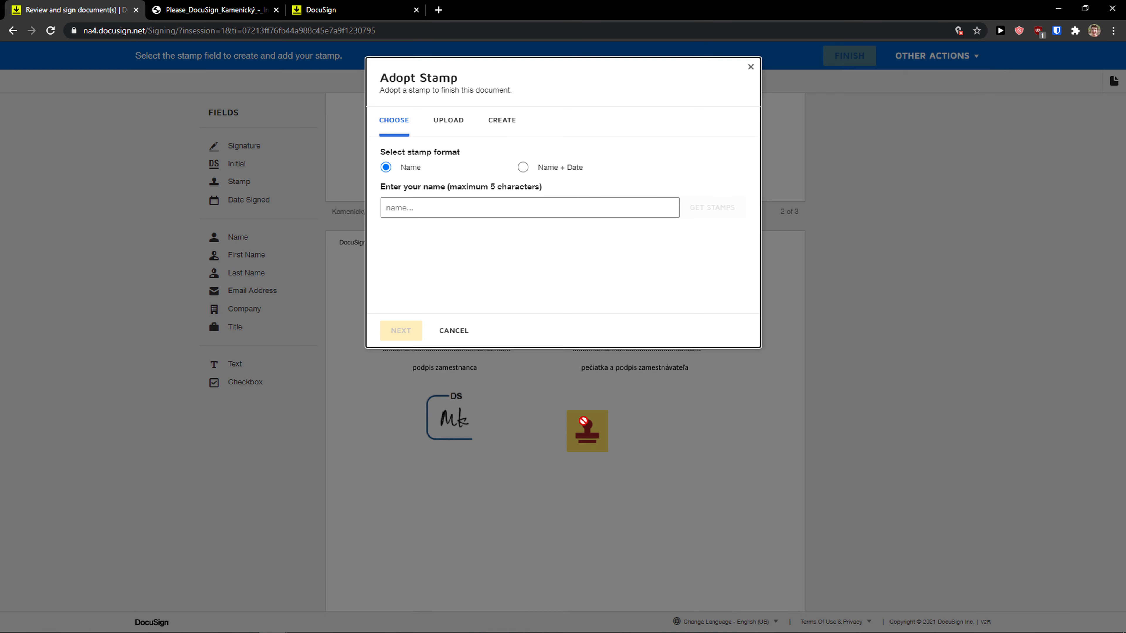
pyautogui.click(755, 76)
pyautogui.click(604, 409)
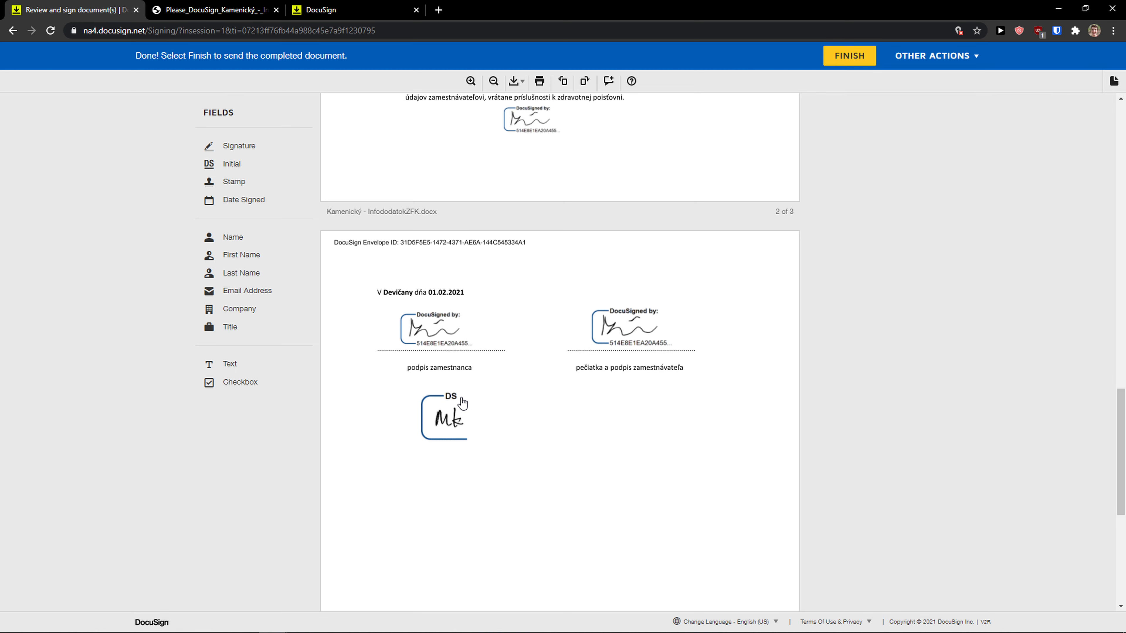
# Remove the initials mark, then try and delete a Last Name field above the right signature.
pyautogui.click(477, 395)
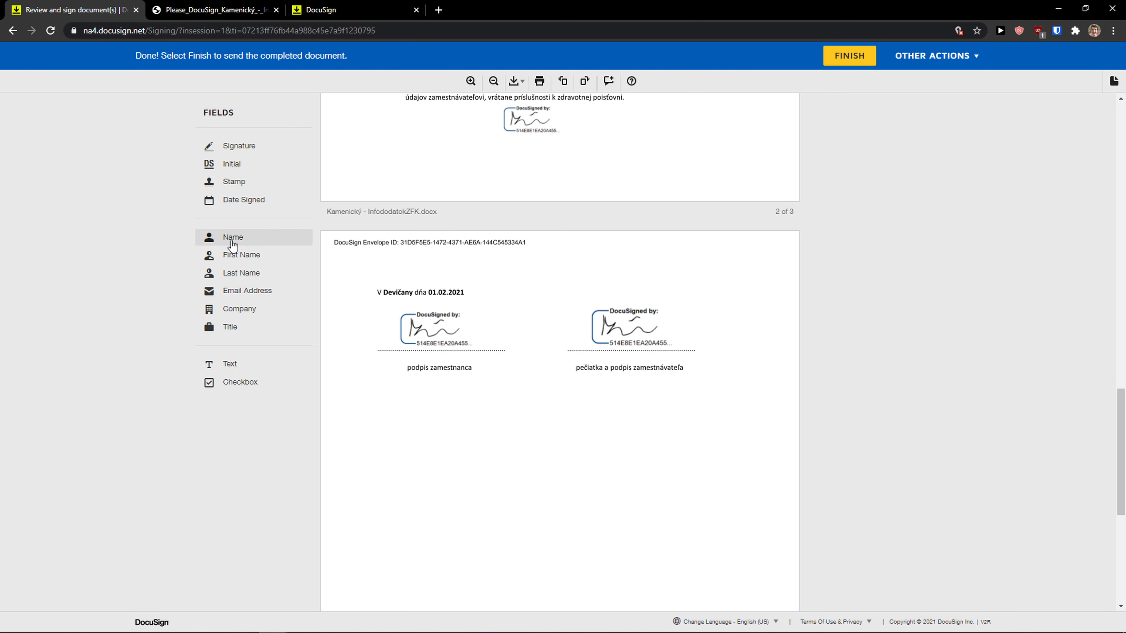
pyautogui.moveTo(233, 245)
pyautogui.mouseDown()
pyautogui.moveTo(259, 248)
pyautogui.moveTo(246, 275)
pyautogui.moveTo(570, 285)
pyautogui.mouseUp()
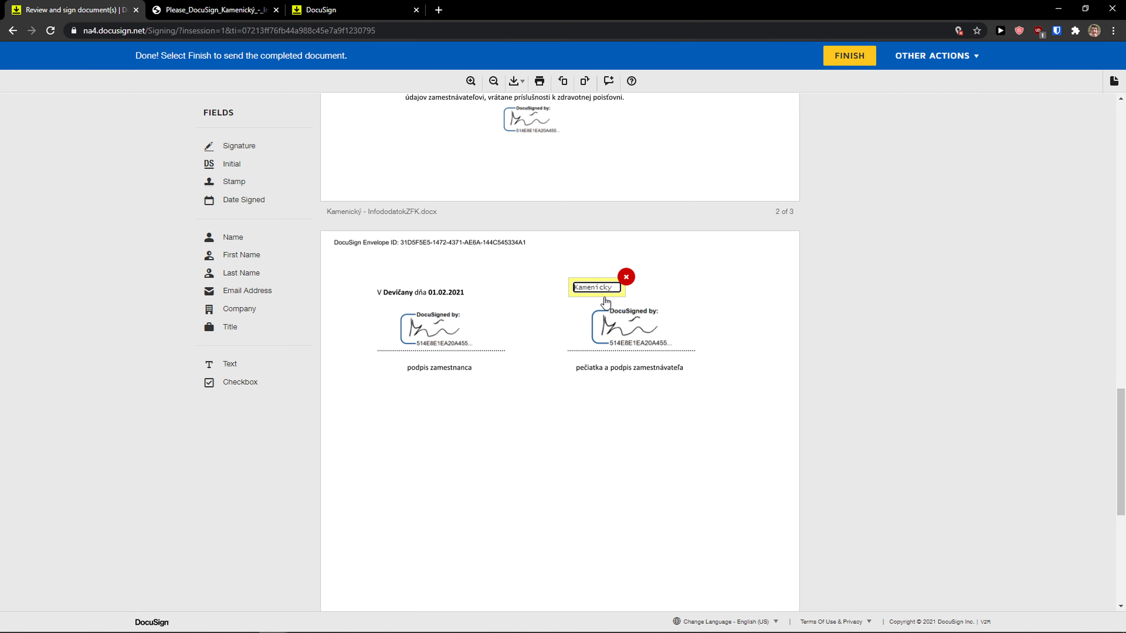
pyautogui.click(371, 271)
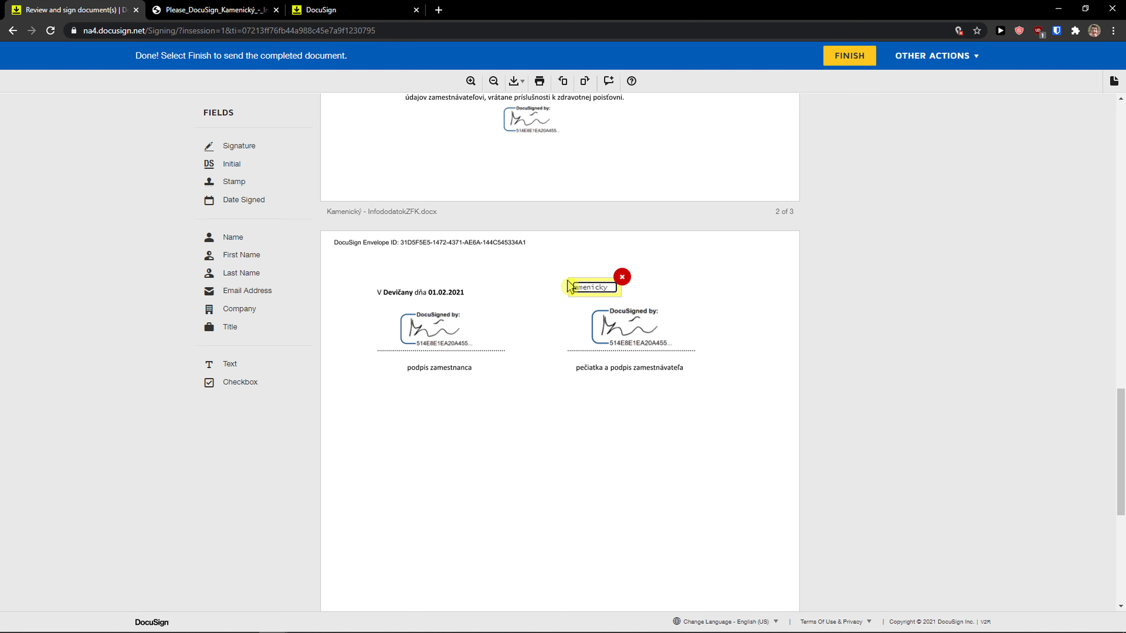
pyautogui.click(621, 278)
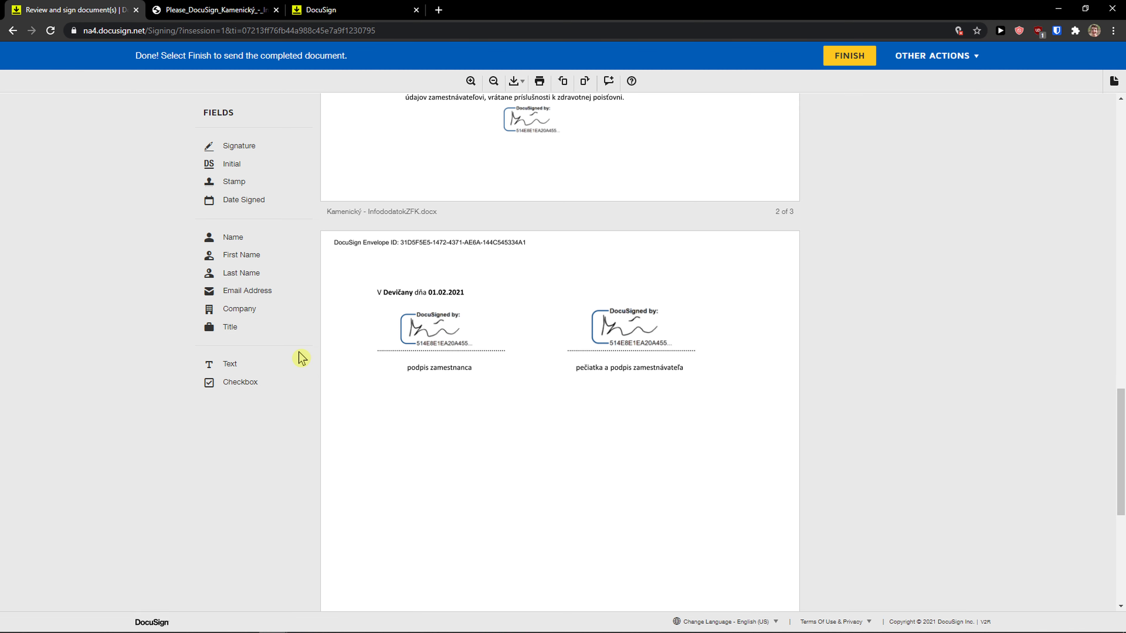
# Try and delete a Text field and a Checkbox below 'podpis zamestnanca'.
pyautogui.moveTo(284, 365); pyautogui.dragTo(489, 460)
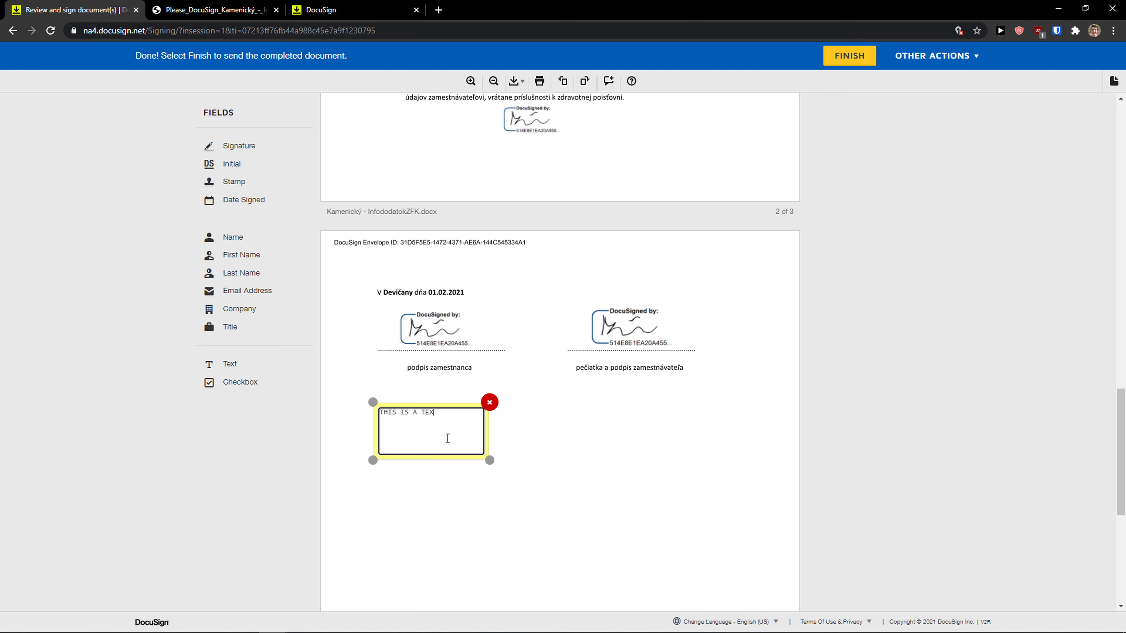
pyautogui.click(489, 403)
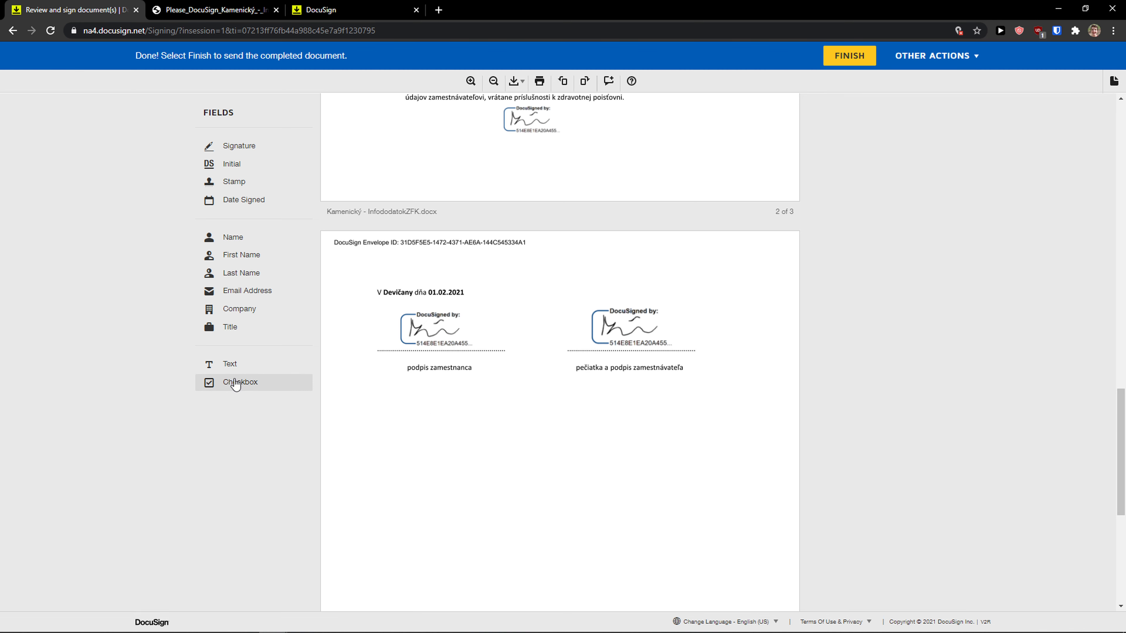
pyautogui.moveTo(248, 382); pyautogui.dragTo(442, 412)
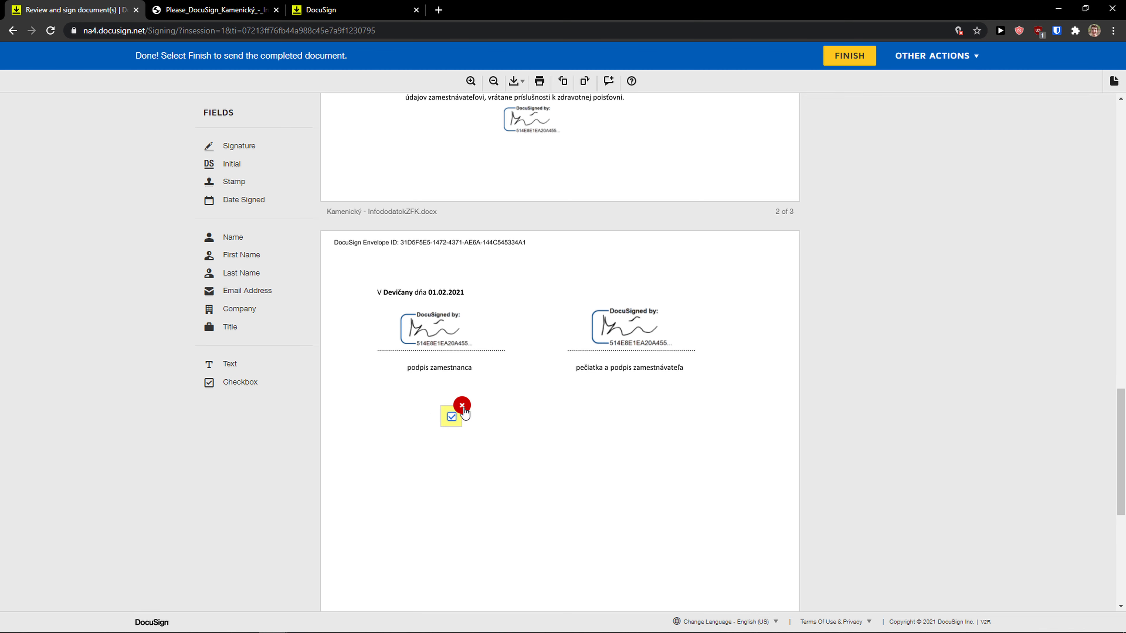
pyautogui.click(462, 405)
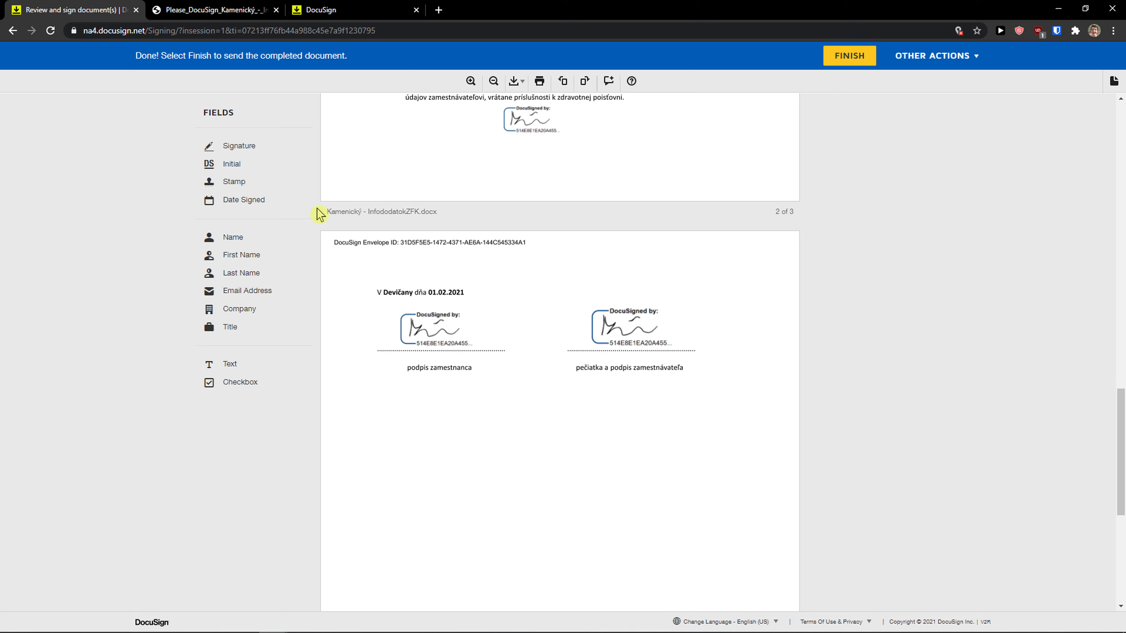
# Zoom the view in and out, download a Combined PDF, open it, and return to signing.
pyautogui.click(471, 81)
pyautogui.click(472, 81)
pyautogui.click(499, 82)
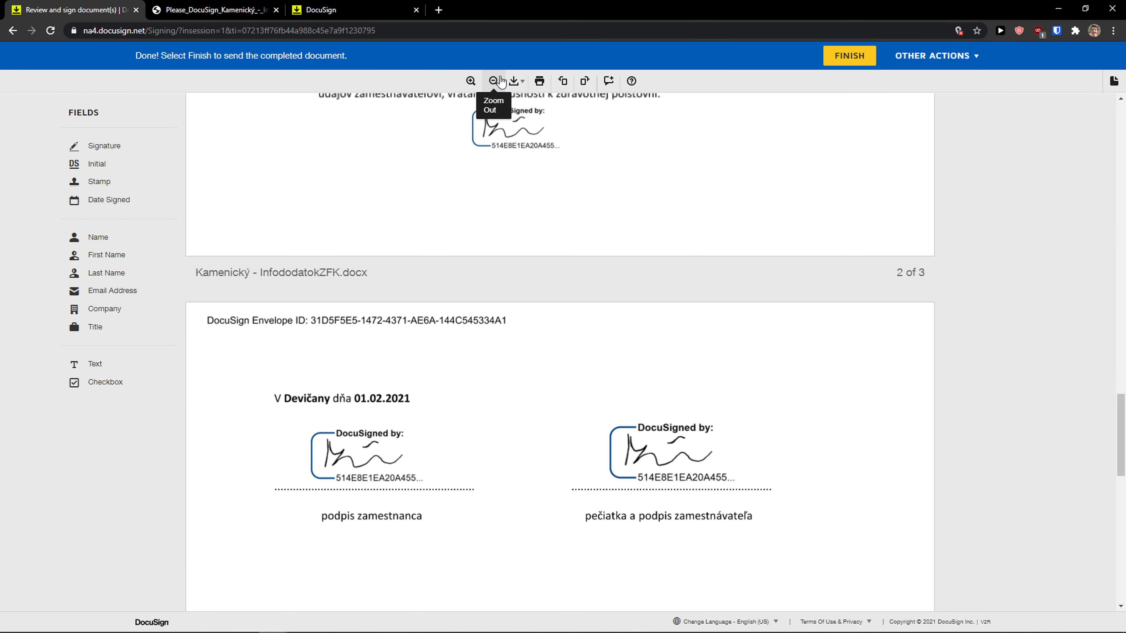
pyautogui.click(517, 82)
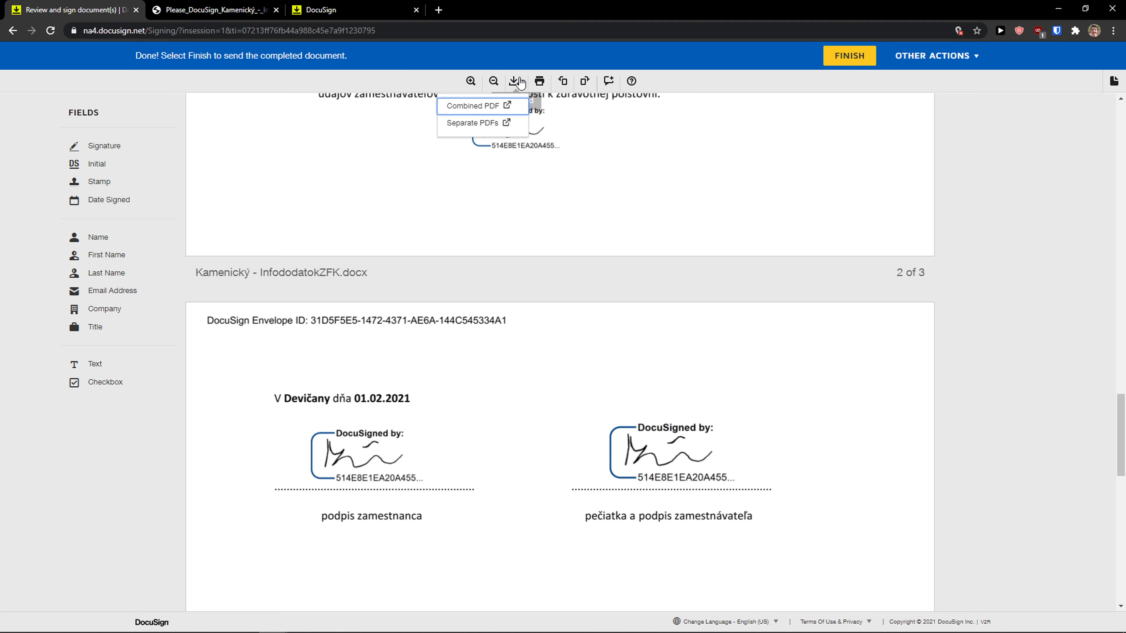
pyautogui.click(470, 113)
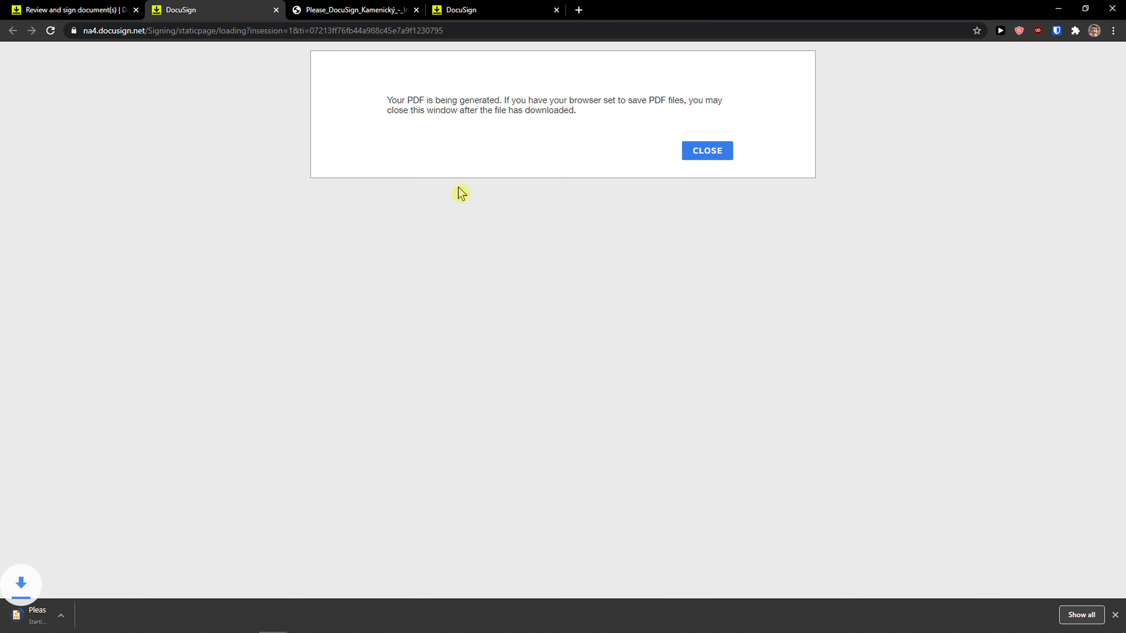
pyautogui.click(66, 621)
pyautogui.scroll(-20, 304, 445)
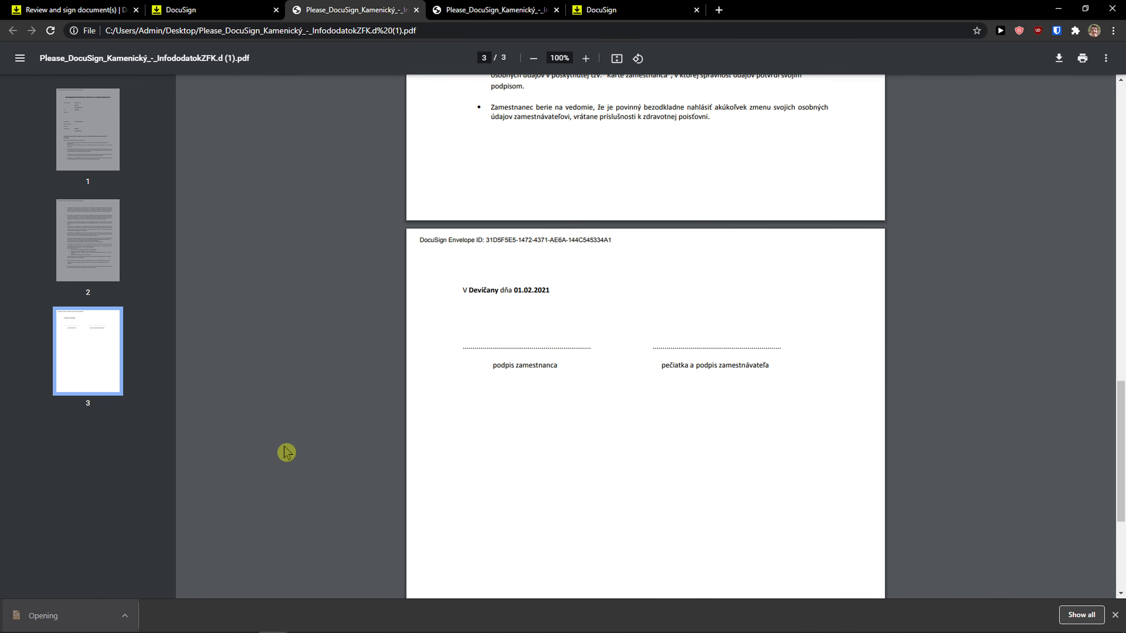
pyautogui.click(137, 7)
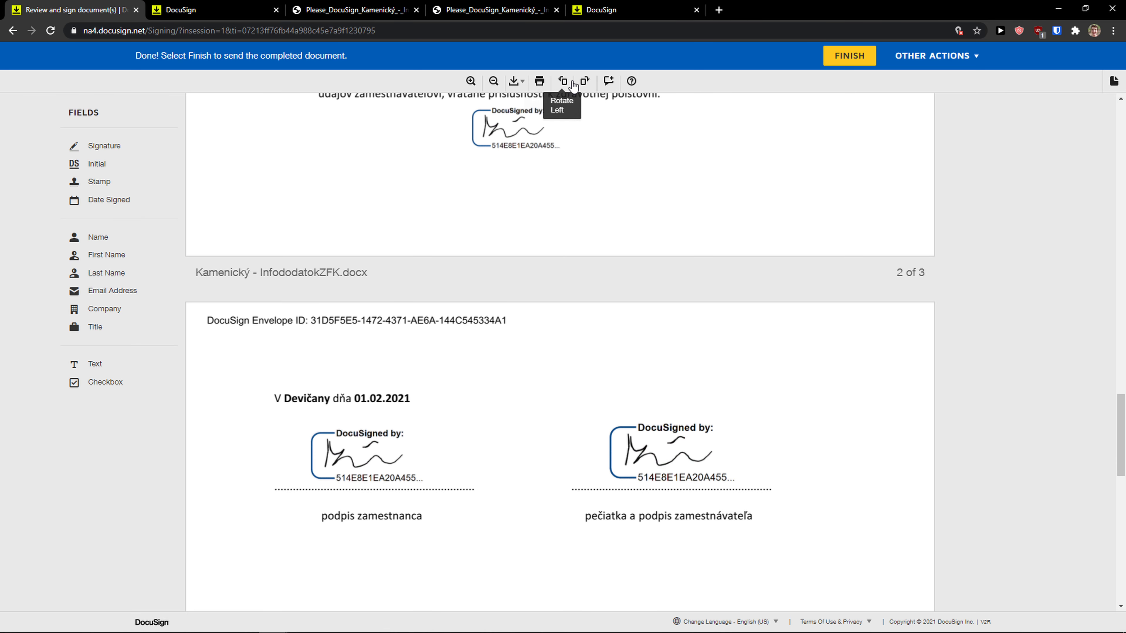
pyautogui.scroll(-15, 705, 182)
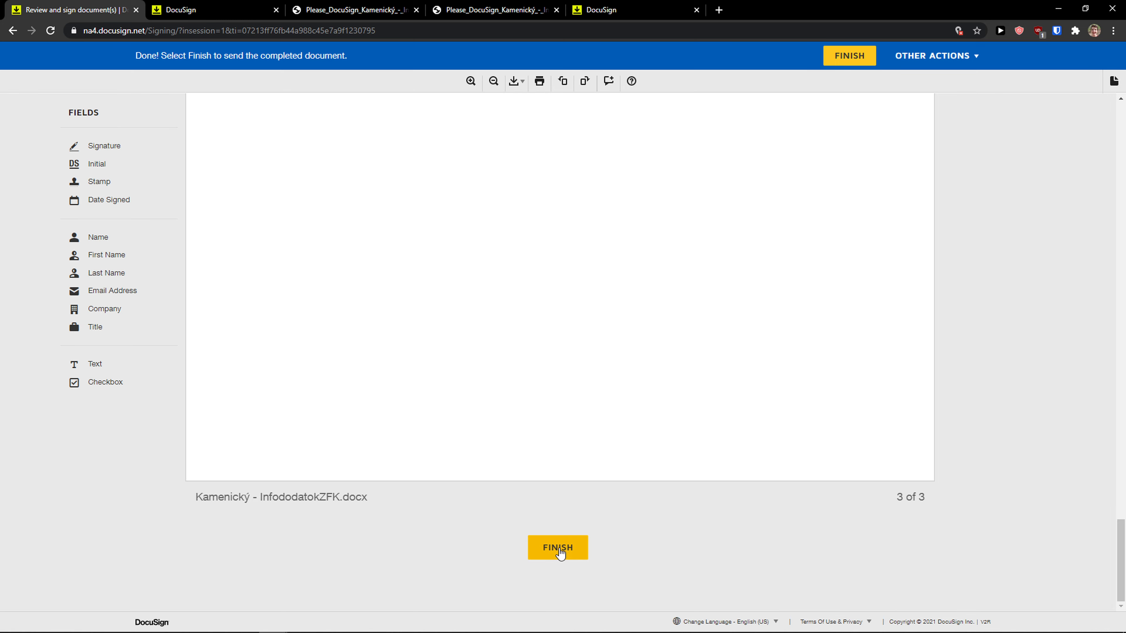
# Finish signing and send the contract on, entering the recipient's full name and e-mail address.
pyautogui.click(559, 548)
pyautogui.click(521, 173)
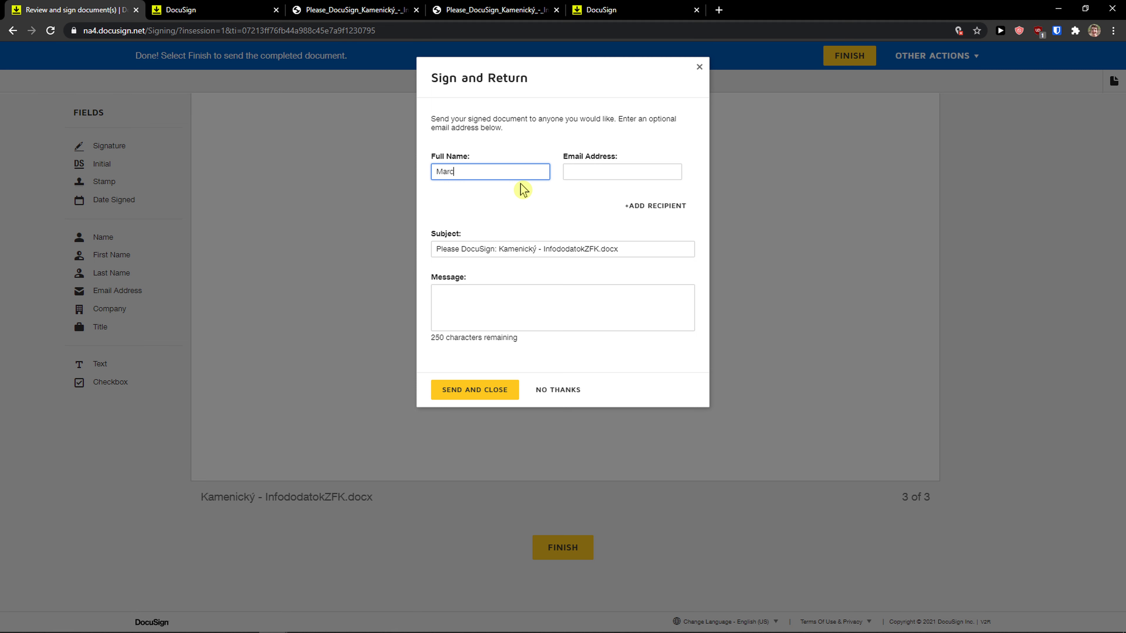
pyautogui.press('Tab')
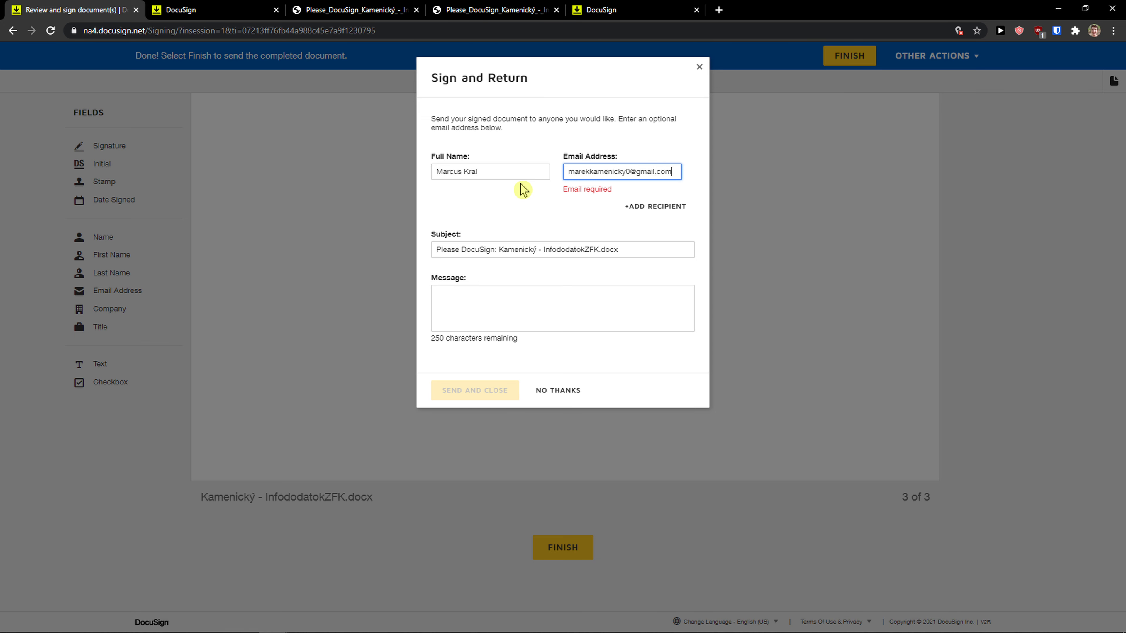
pyautogui.click(504, 292)
pyautogui.click(477, 389)
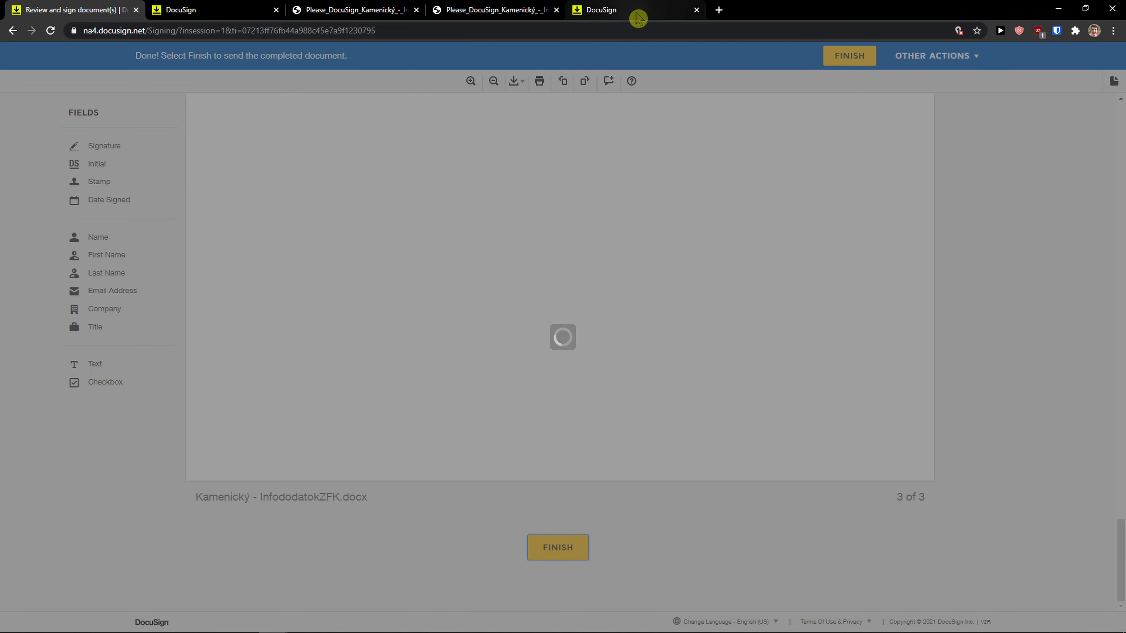
# Rearrange the browser windows and close the finished signing window.
pyautogui.click(719, 10)
pyautogui.moveTo(408, 111); pyautogui.dragTo(66, 127)
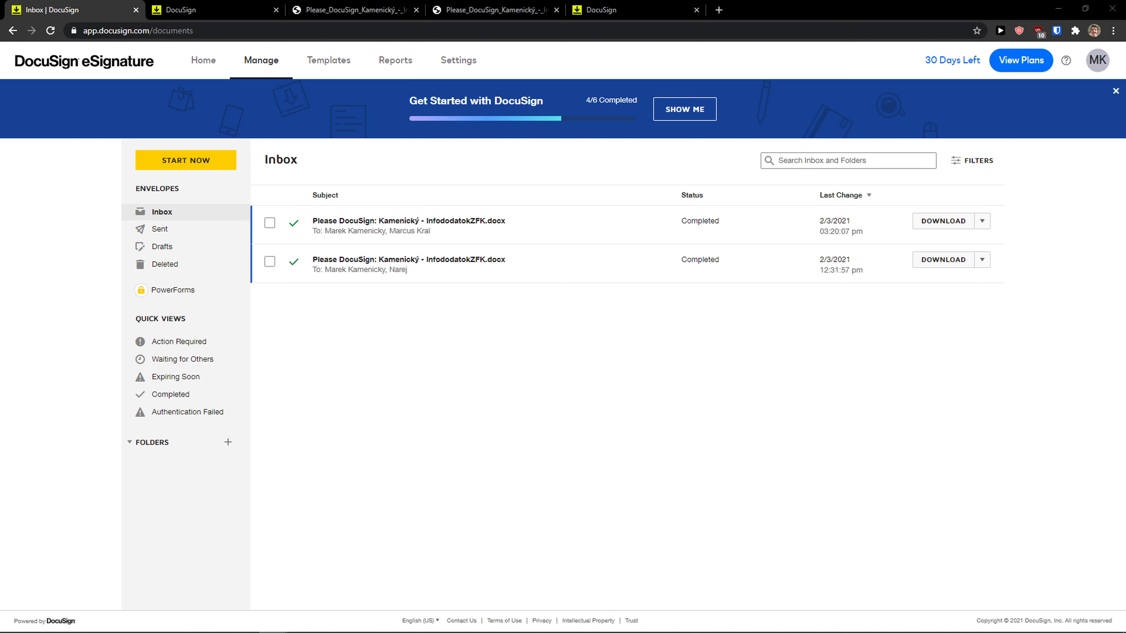
pyautogui.moveTo(0, 113); pyautogui.dragTo(621, 173)
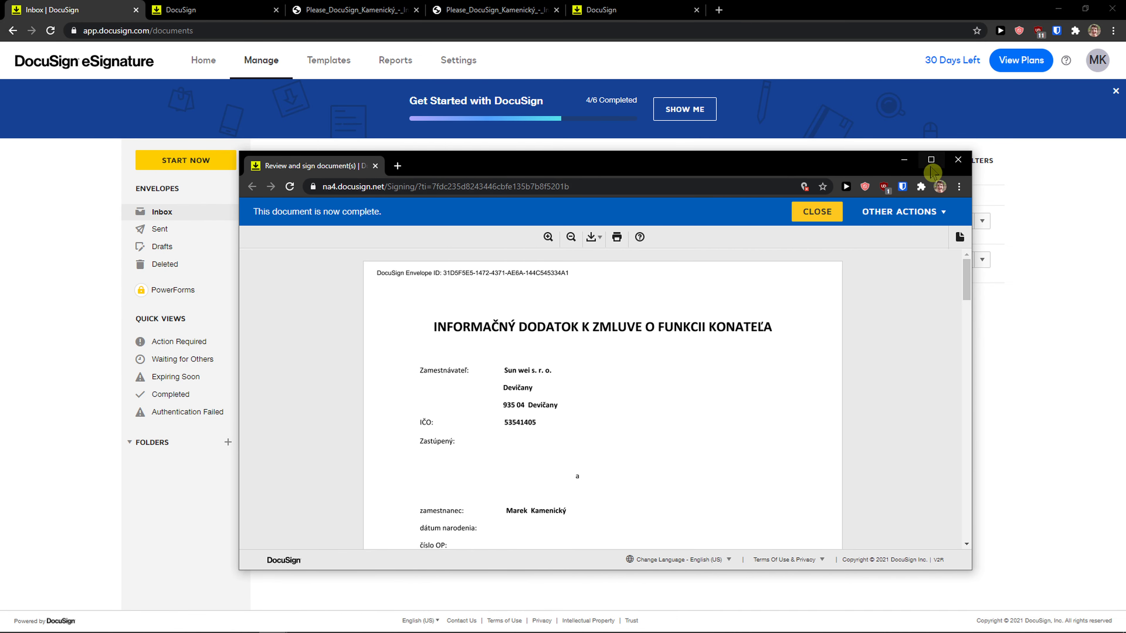
pyautogui.click(931, 159)
pyautogui.scroll(-15, 854, 248)
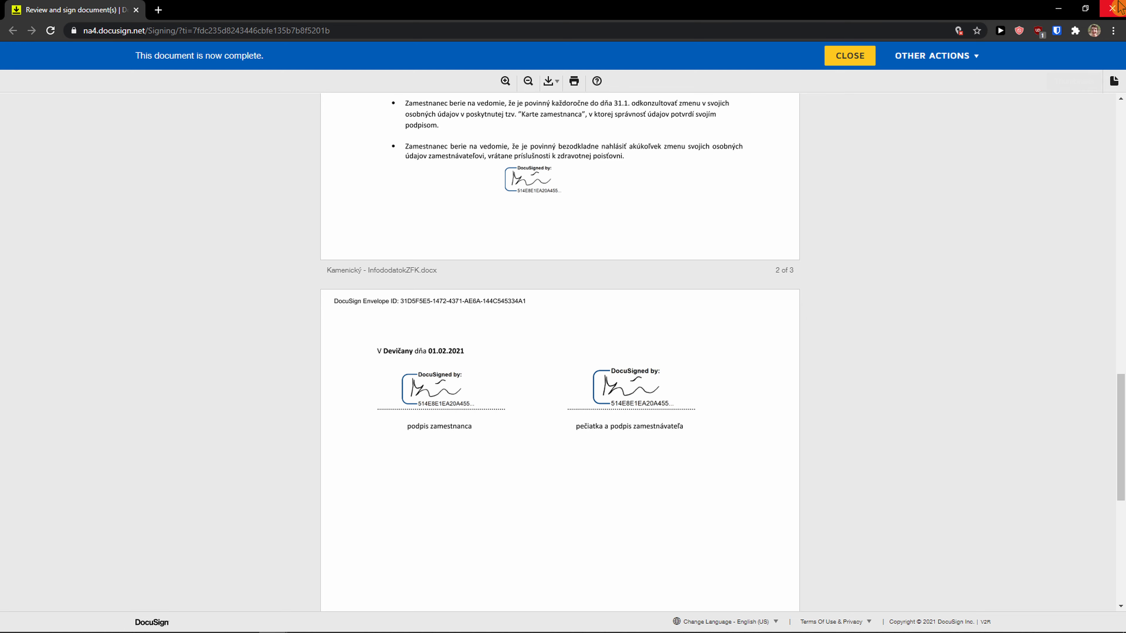
pyautogui.click(1112, 8)
# Check the inbox and Sent envelopes, then open My Templates.
pyautogui.click(215, 7)
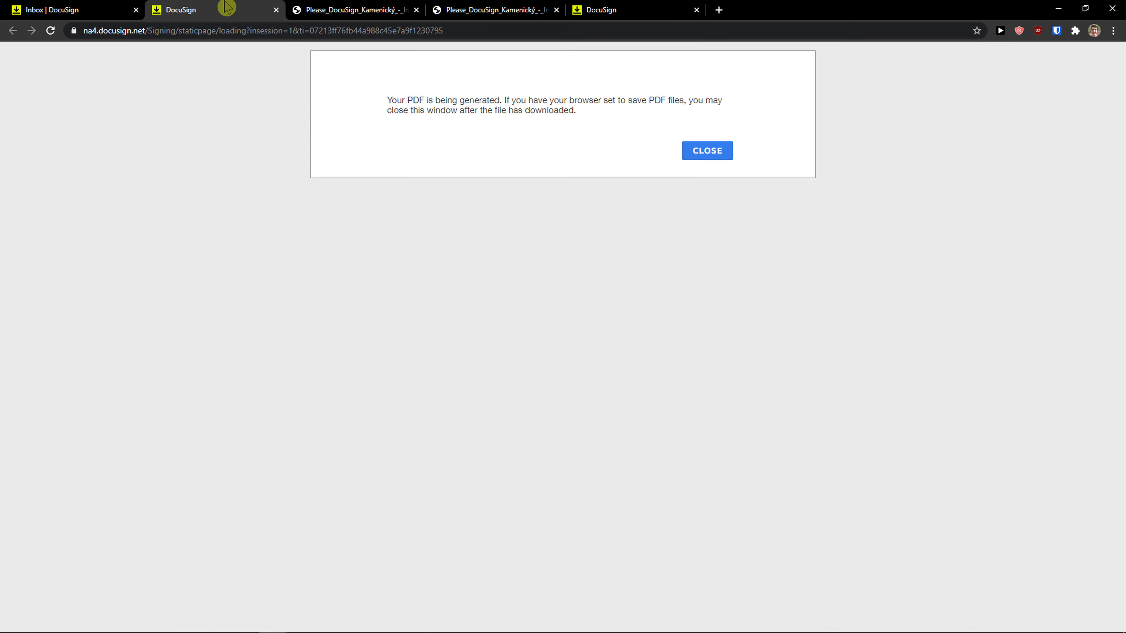
pyautogui.click(106, 8)
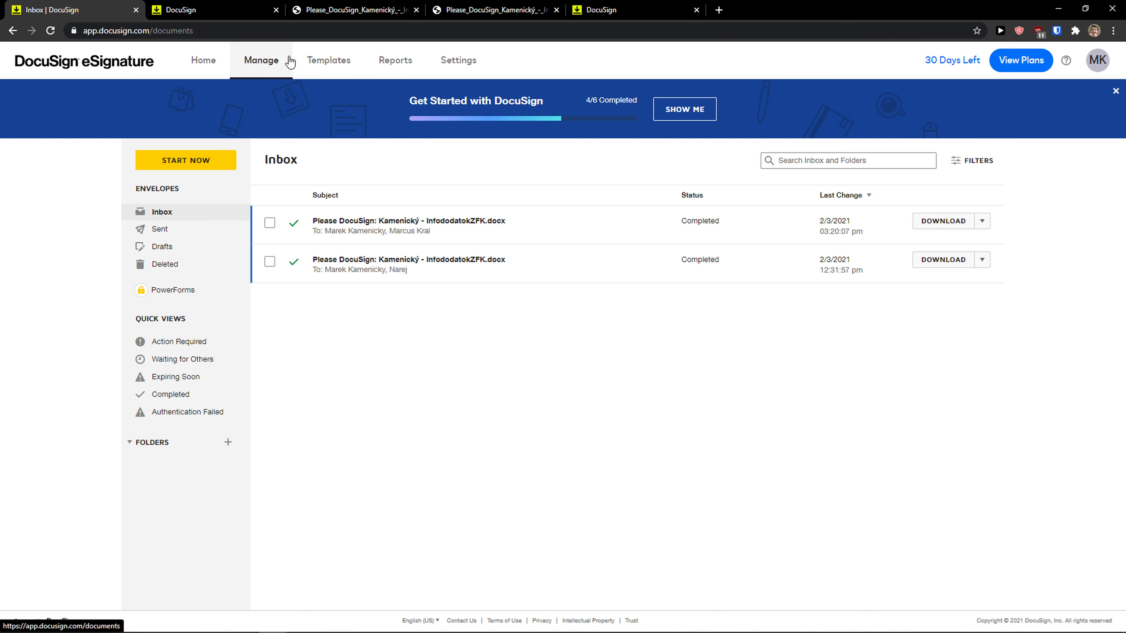
pyautogui.click(159, 230)
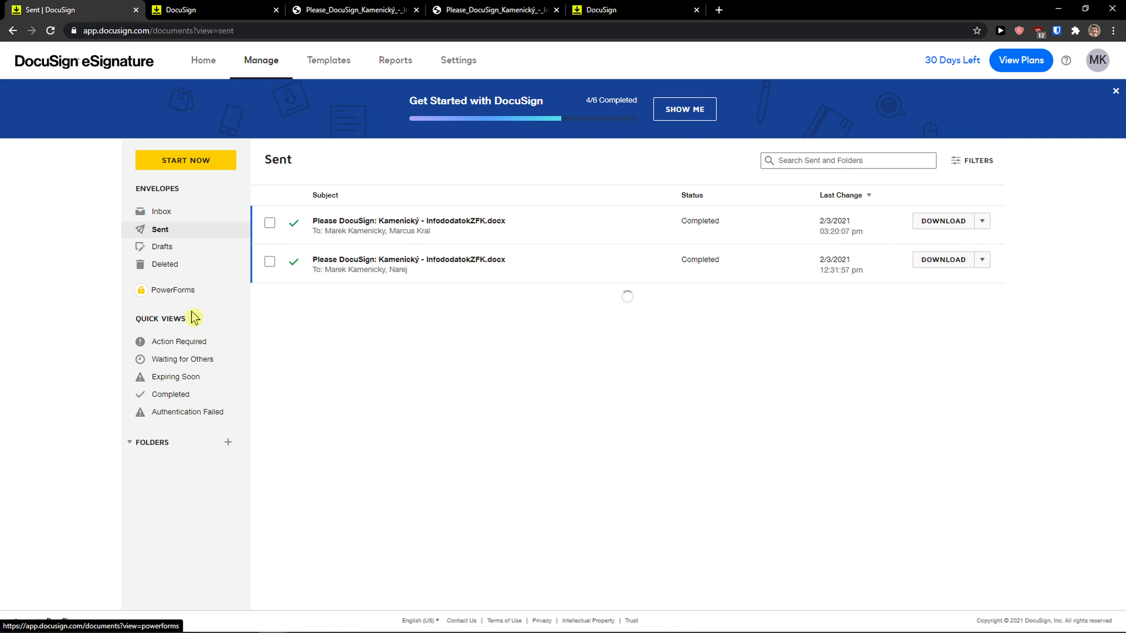
pyautogui.click(317, 65)
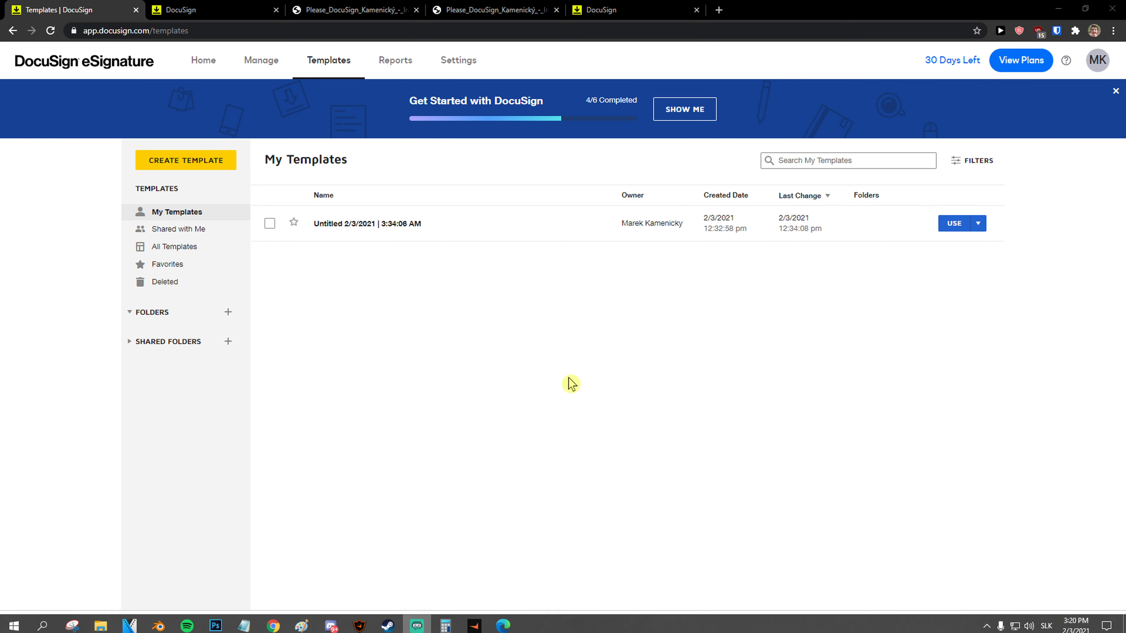
# Create a new template from the InfododatokZFK .docx contract and advance to placeholder recipients.
pyautogui.click(191, 166)
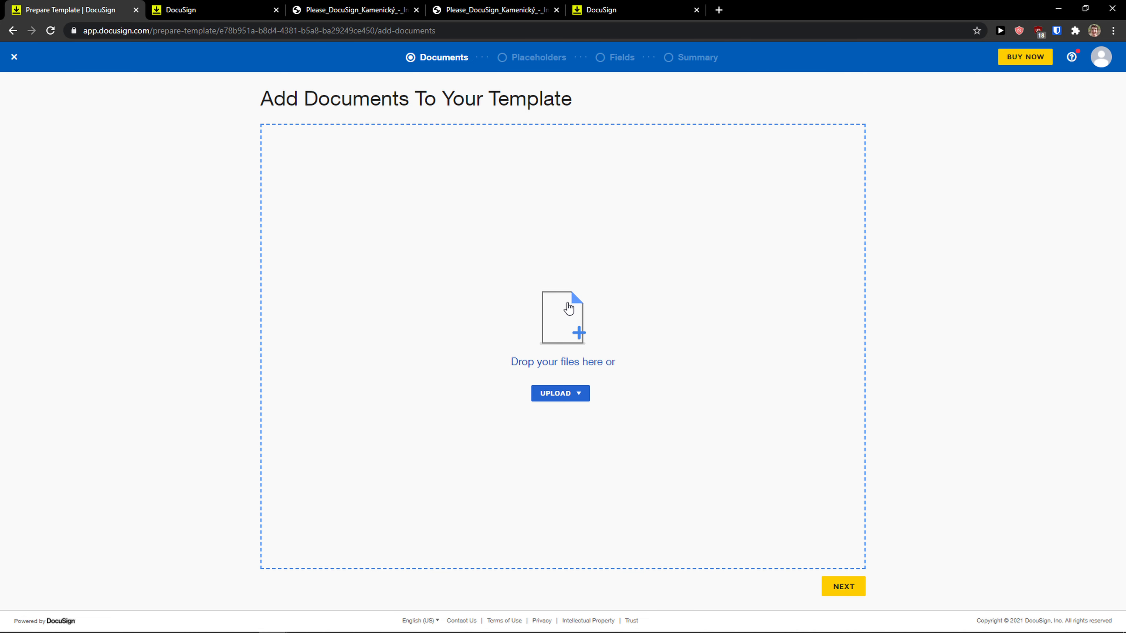
pyautogui.click(568, 308)
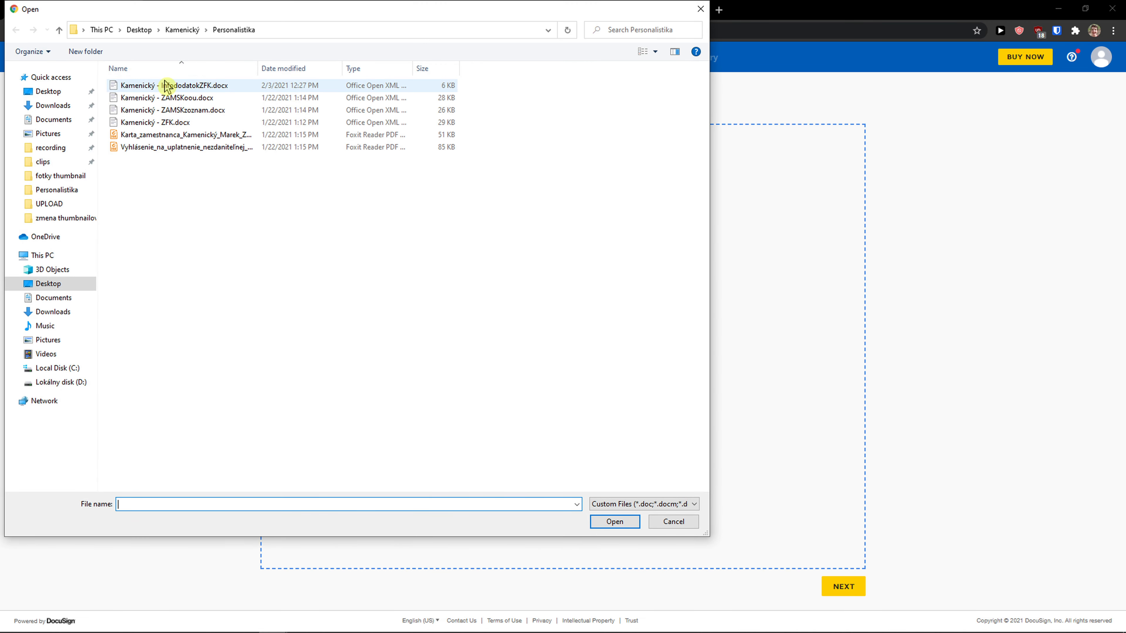
pyautogui.doubleClick(167, 85)
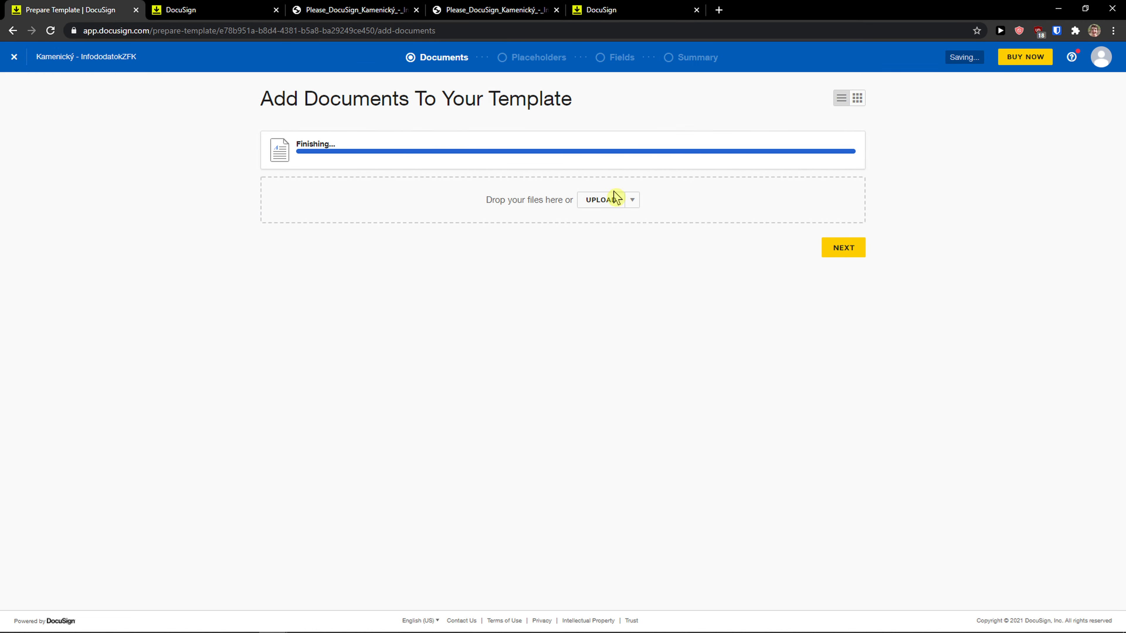
pyautogui.click(850, 253)
pyautogui.click(499, 187)
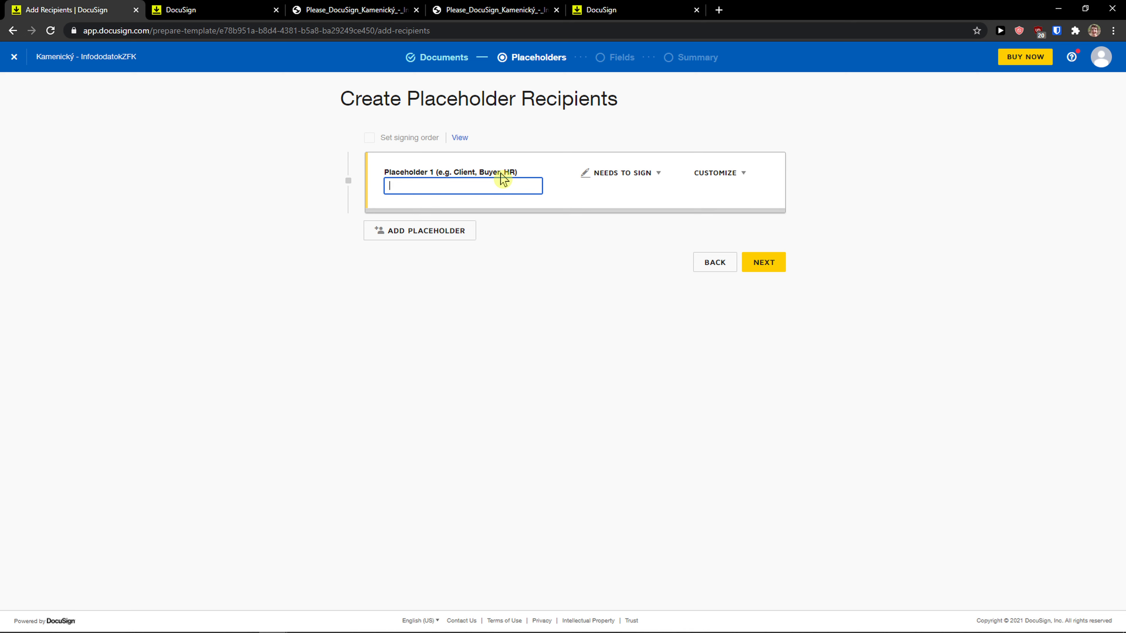
# Name placeholder 1 'Client' with the Needs to Sign role and continue to Fields.
pyautogui.write('Client')
pyautogui.click(629, 178)
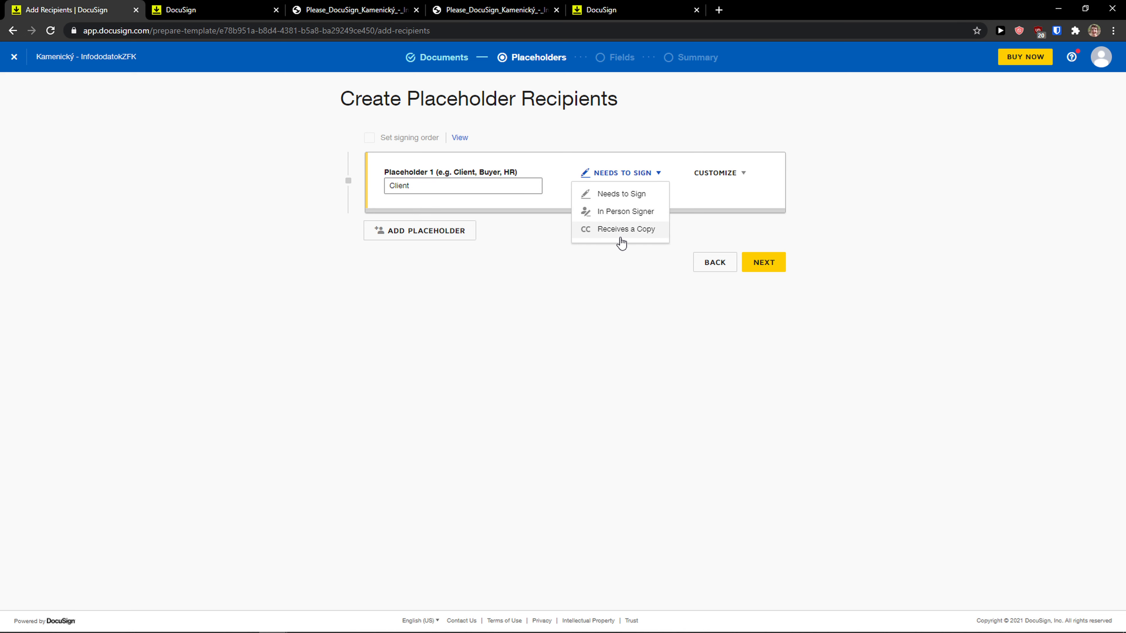
pyautogui.click(719, 173)
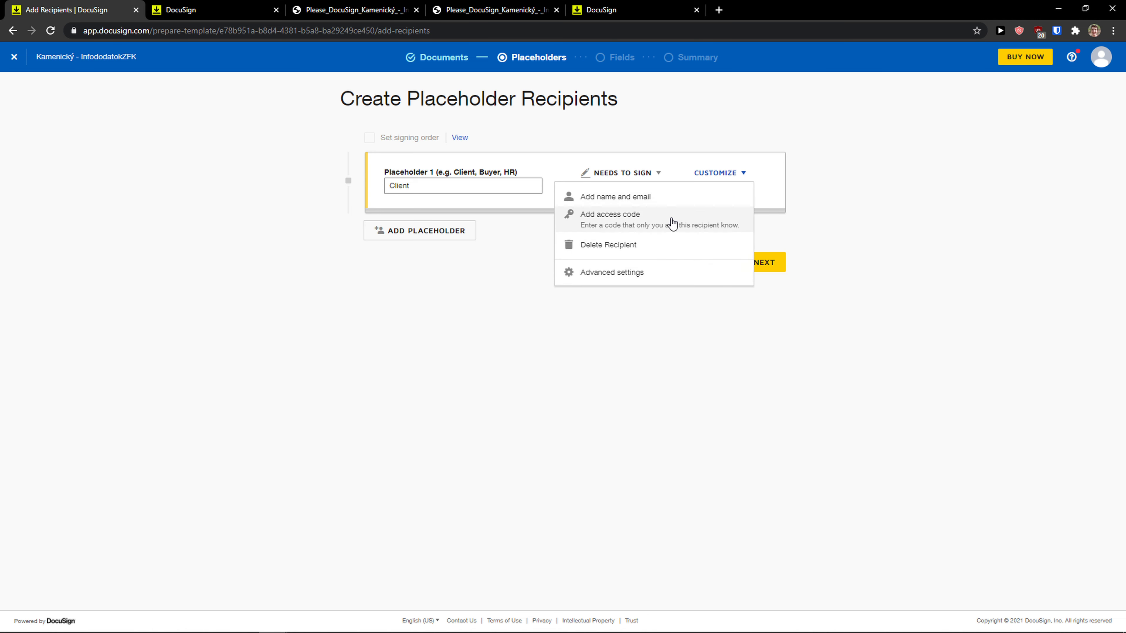
pyautogui.click(873, 246)
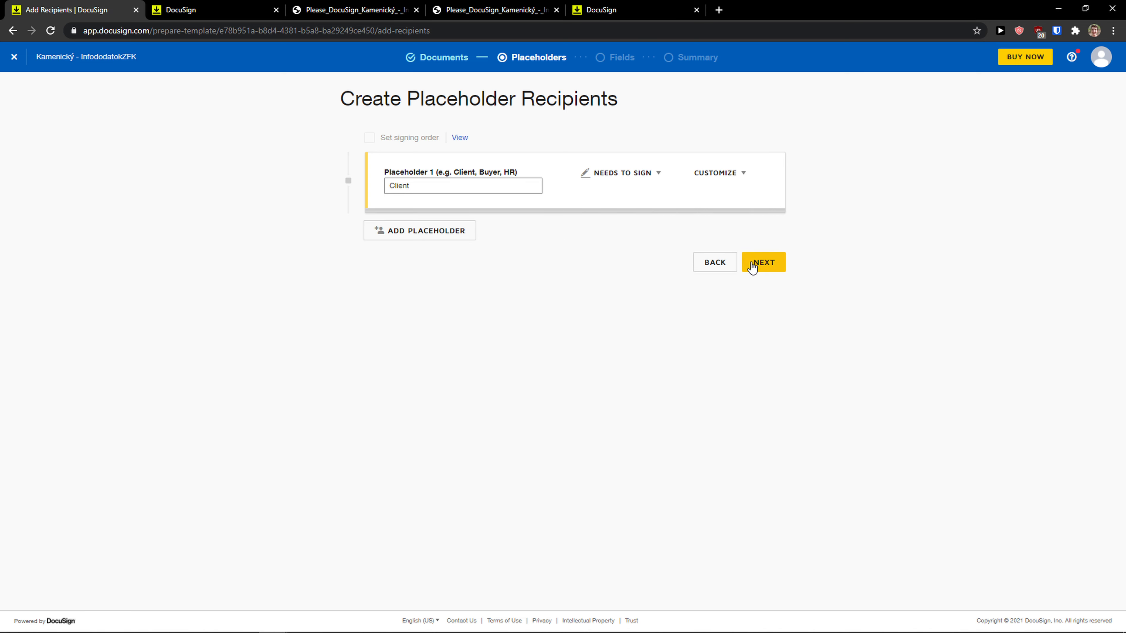
pyautogui.click(764, 264)
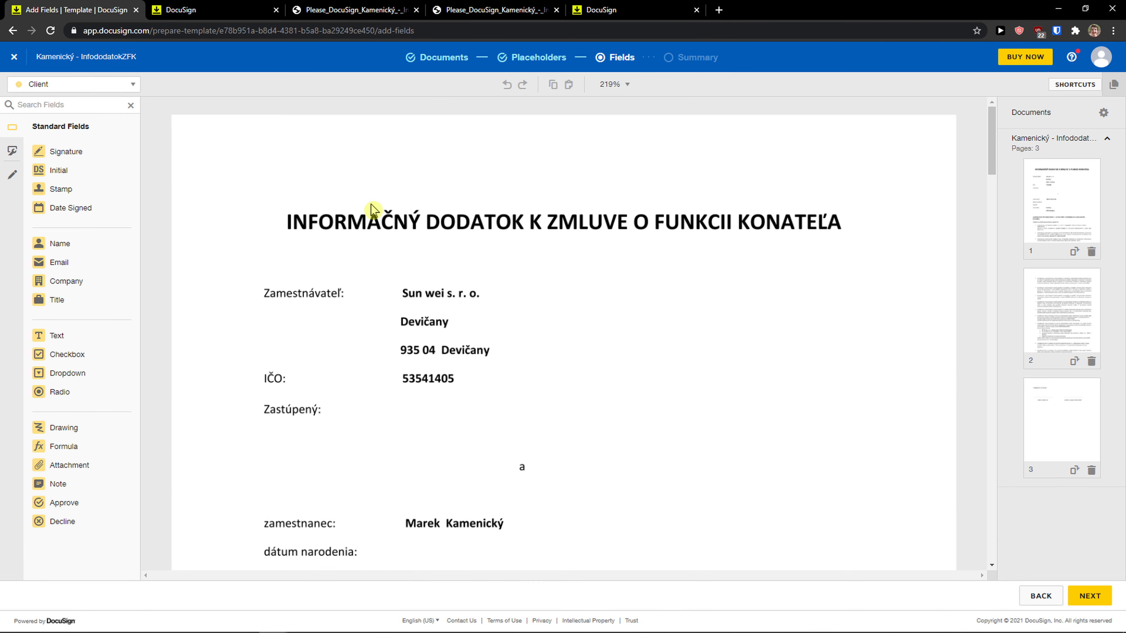
# On page 3, drop Signature fields above the employee and employer signature lines.
pyautogui.scroll(-20, 373, 208)
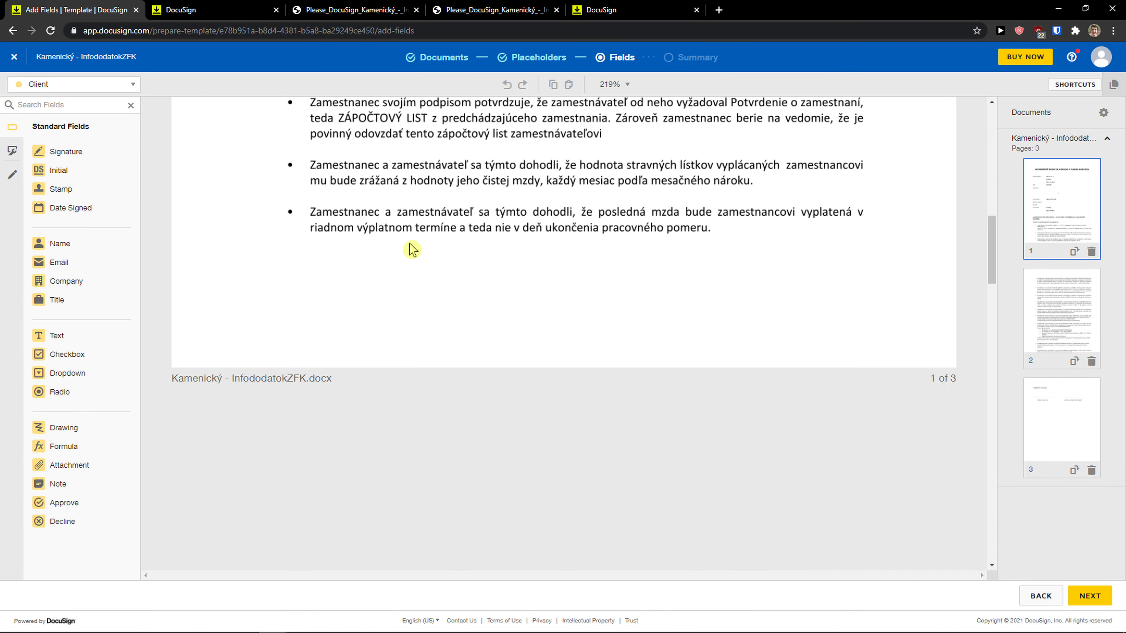
pyautogui.scroll(-20, 412, 249)
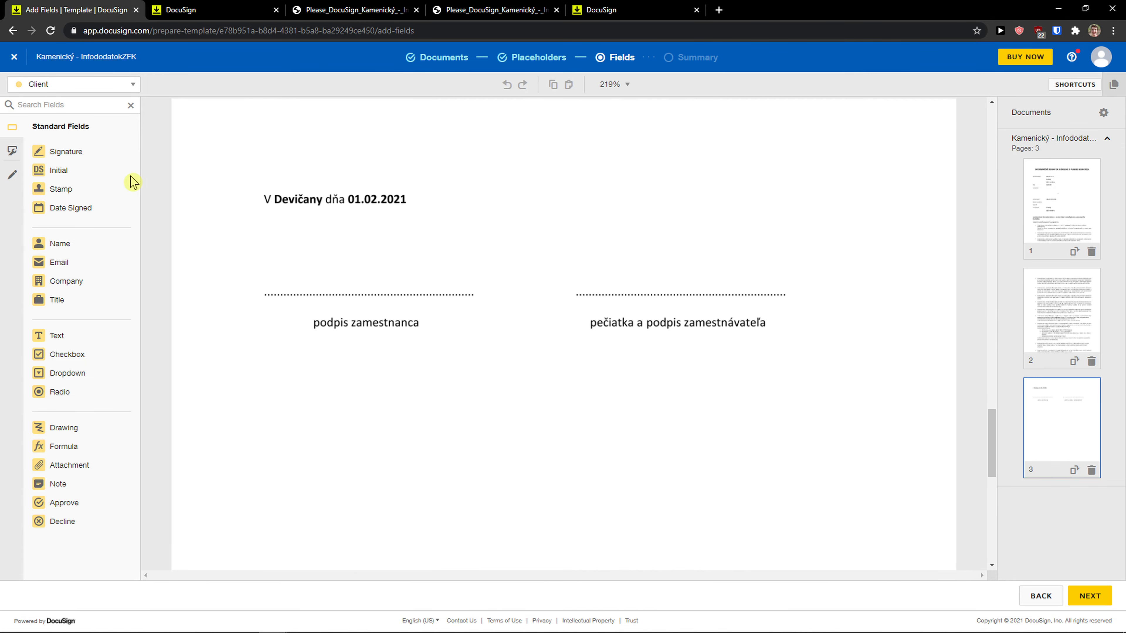
pyautogui.moveTo(58, 151)
pyautogui.mouseDown()
pyautogui.moveTo(450, 288)
pyautogui.moveTo(378, 264)
pyautogui.mouseUp()
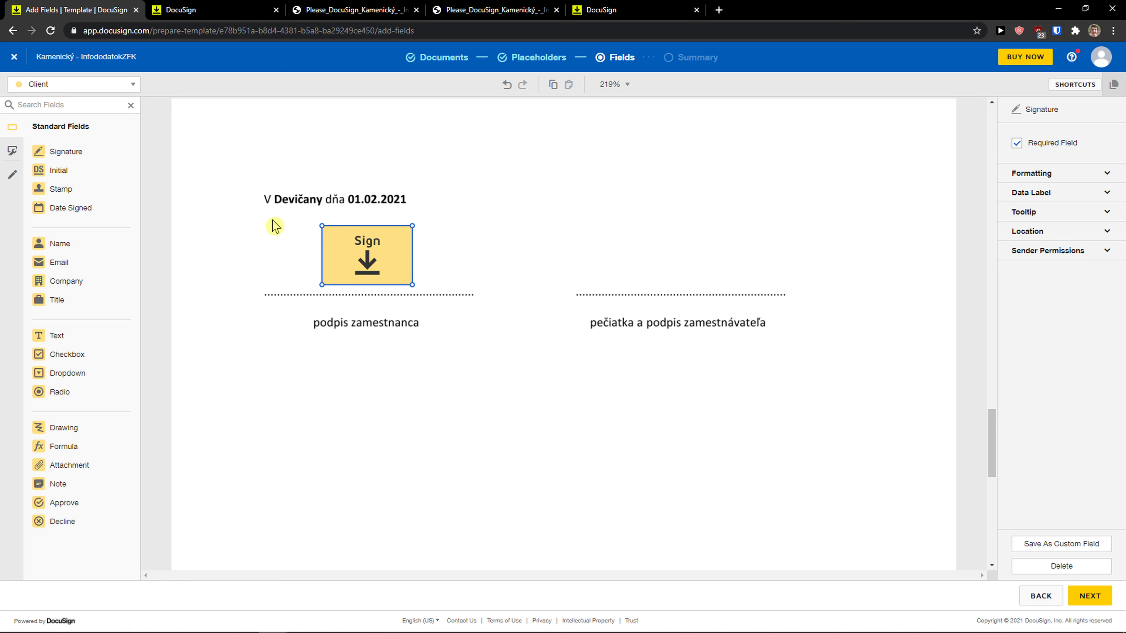
pyautogui.moveTo(90, 148)
pyautogui.mouseDown()
pyautogui.moveTo(505, 271)
pyautogui.moveTo(644, 220)
pyautogui.mouseUp()
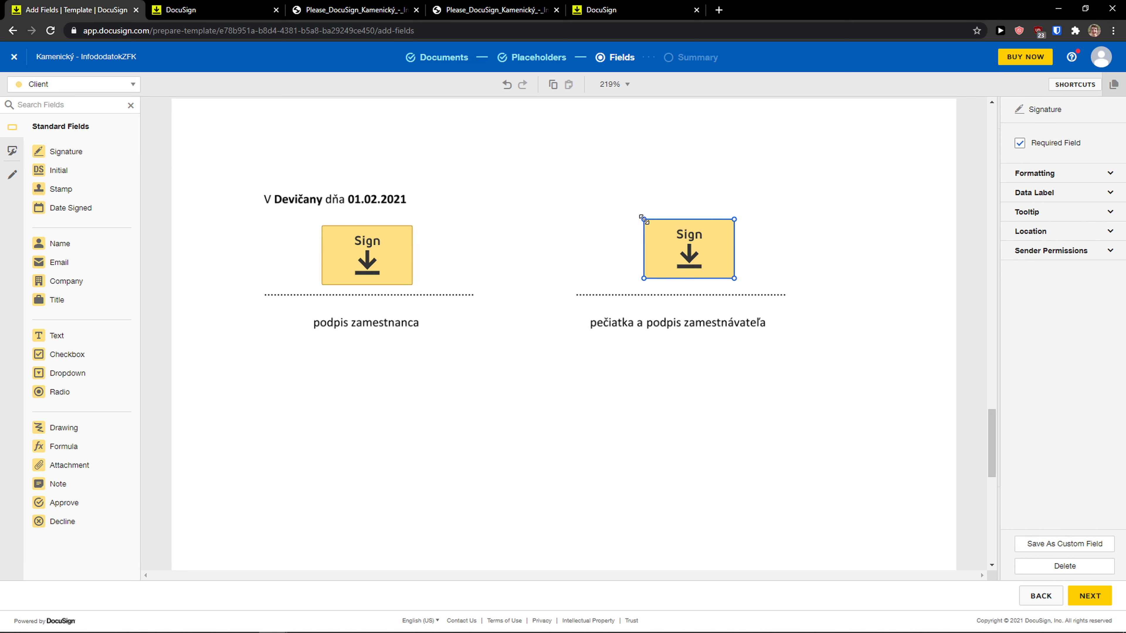
# Enlarge the employer signature field and settle it just above its line.
pyautogui.click(643, 282)
pyautogui.click(644, 278)
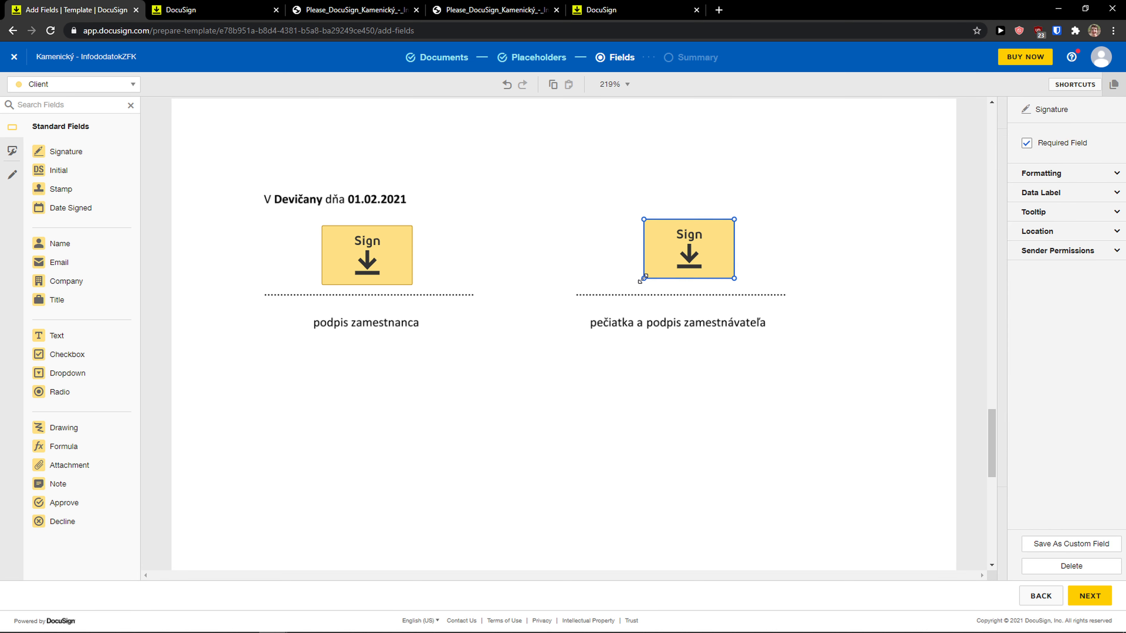
pyautogui.moveTo(644, 279); pyautogui.dragTo(659, 253)
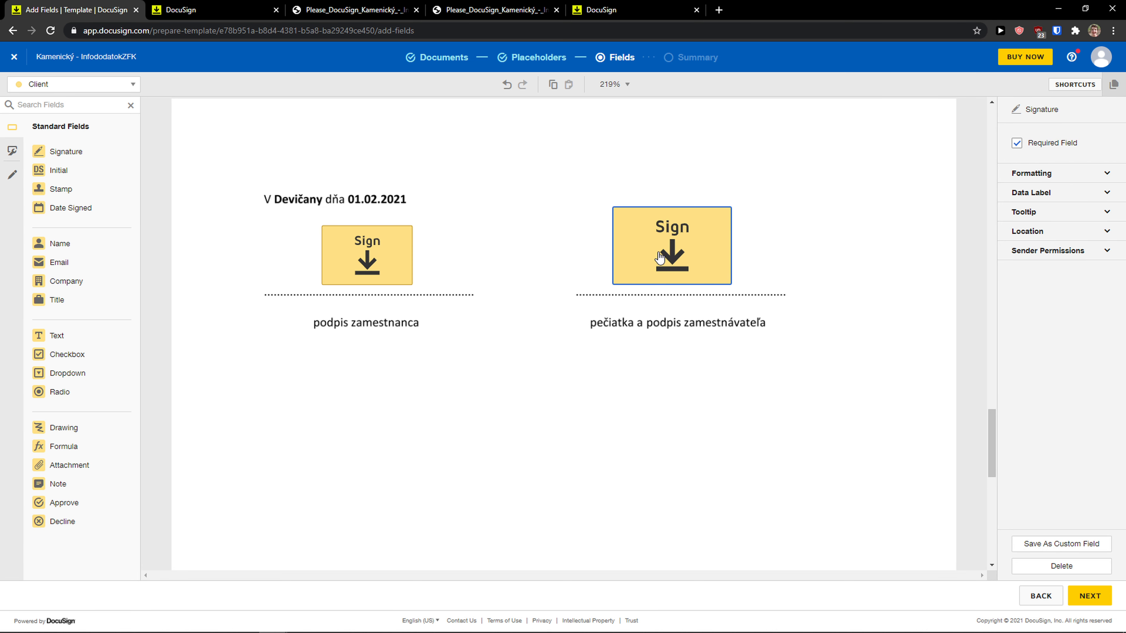
pyautogui.moveTo(731, 284); pyautogui.dragTo(701, 260)
pyautogui.moveTo(76, 173); pyautogui.dragTo(173, 251)
# Delete the stray Initial field from the page.
pyautogui.rightClick(172, 251)
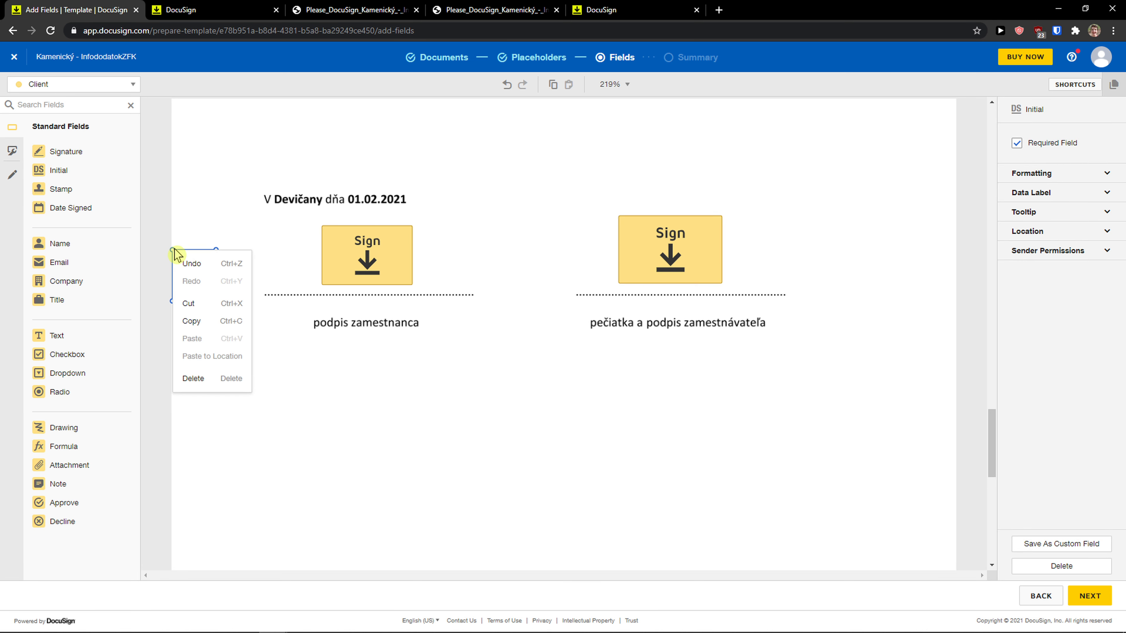
pyautogui.click(316, 341)
pyautogui.press('Delete')
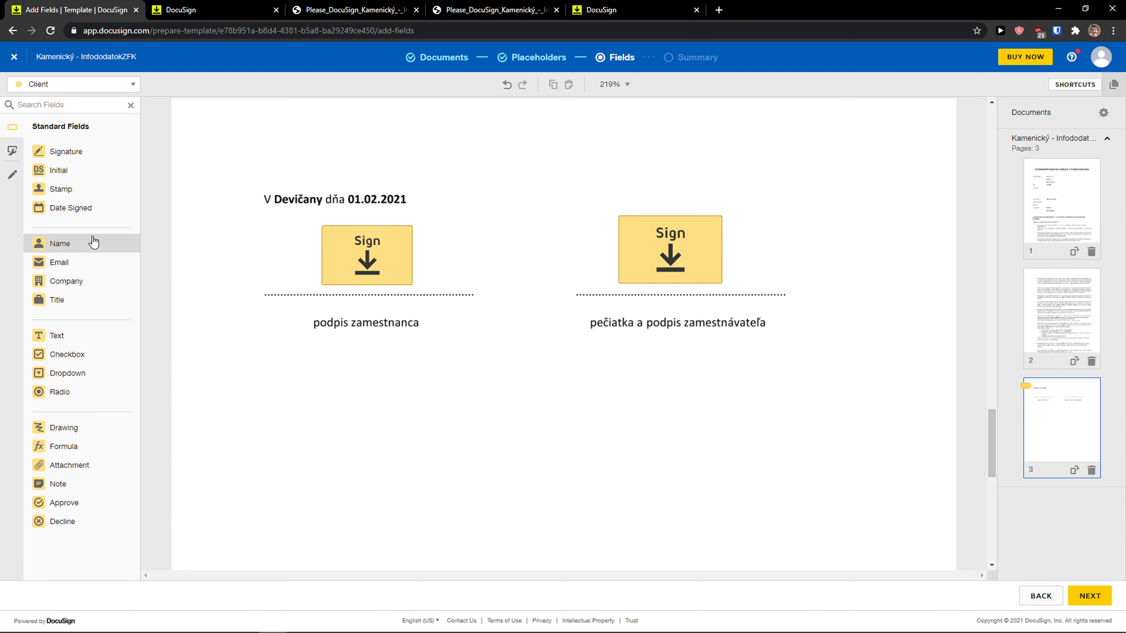
pyautogui.scroll(5, 226, 282)
pyautogui.scroll(-3, 226, 282)
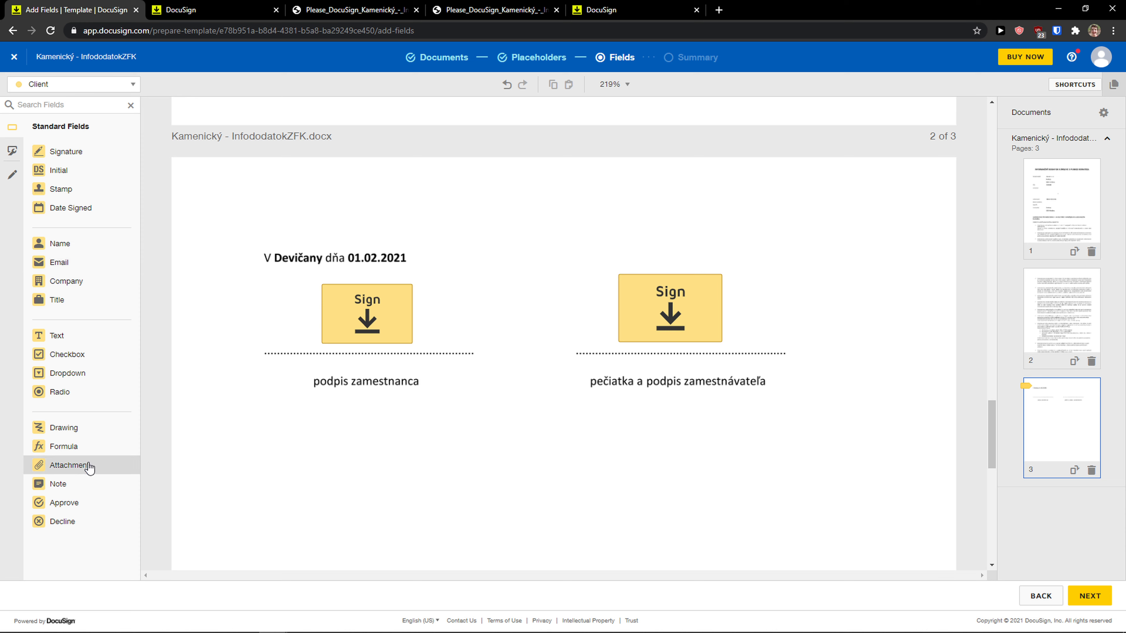
# Browse the Custom Fields list, then return to Standard Fields.
pyautogui.click(12, 151)
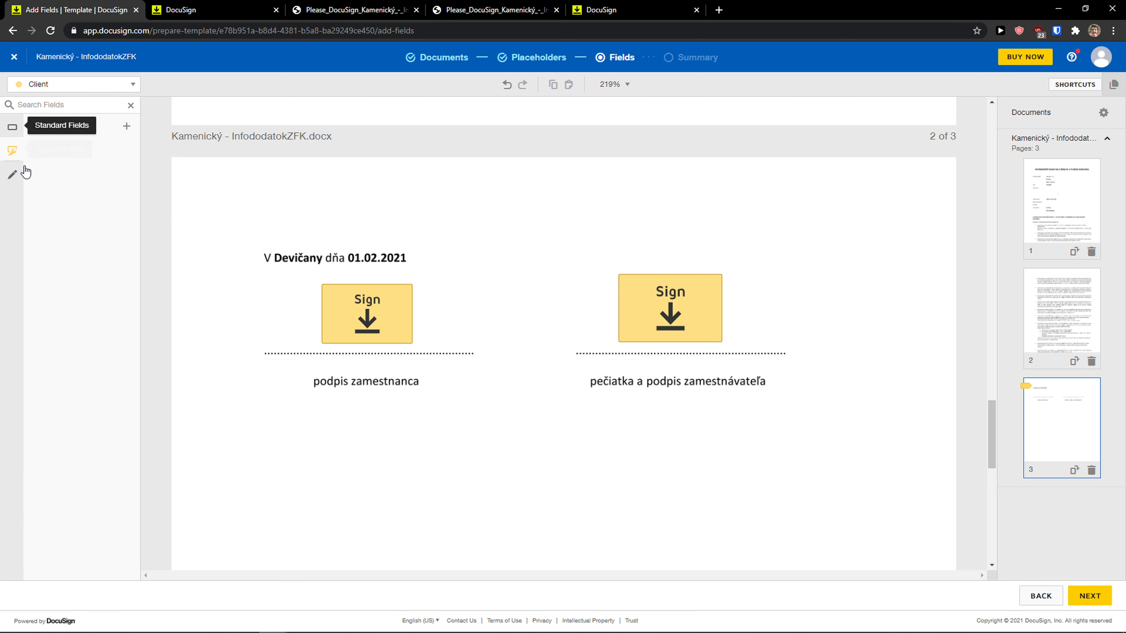
pyautogui.click(12, 129)
pyautogui.scroll(3, 784, 396)
pyautogui.scroll(5, 771, 390)
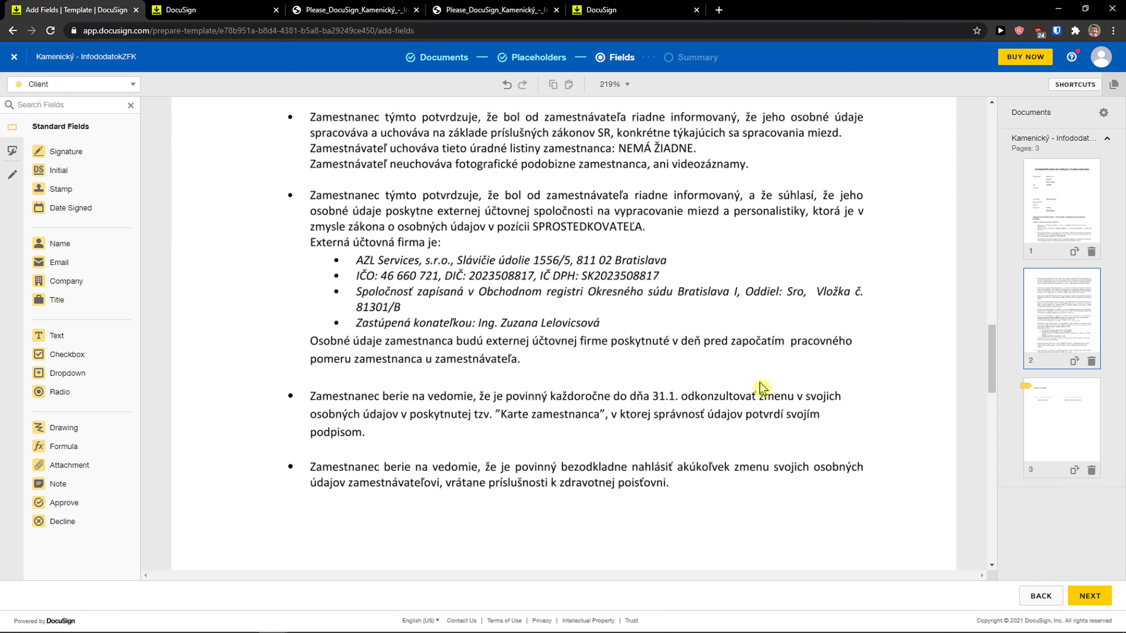
pyautogui.scroll(-9, 754, 383)
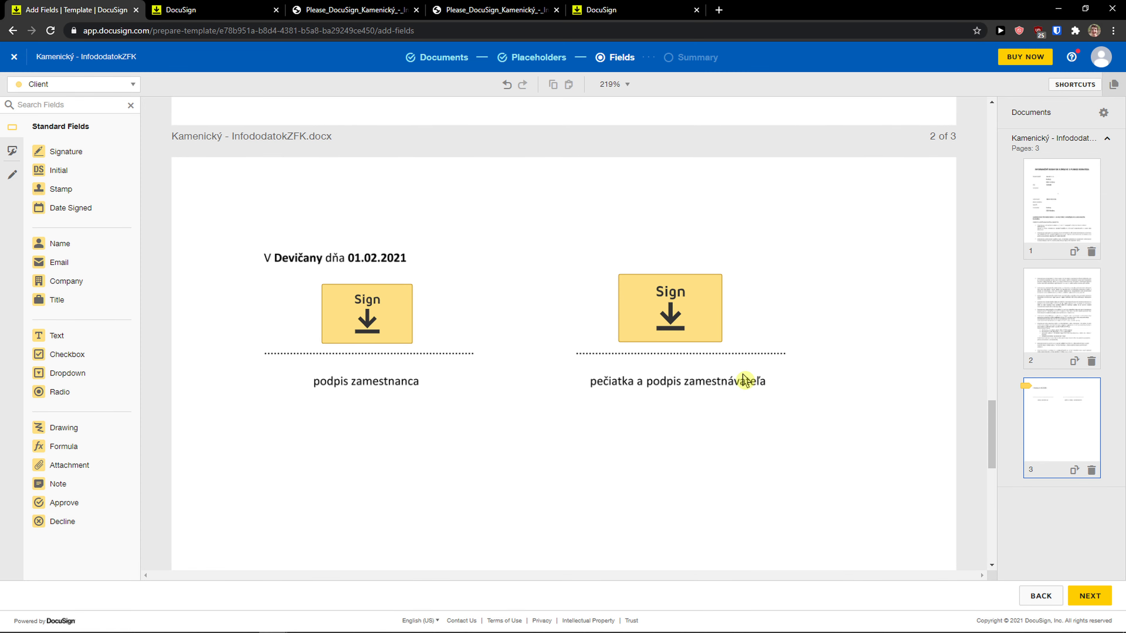
pyautogui.scroll(1, 744, 380)
# Nudge the employer Sign field and expand its Tooltip, Data Label, Formatting, Location and Sender Permissions sections.
pyautogui.moveTo(671, 382); pyautogui.dragTo(677, 388)
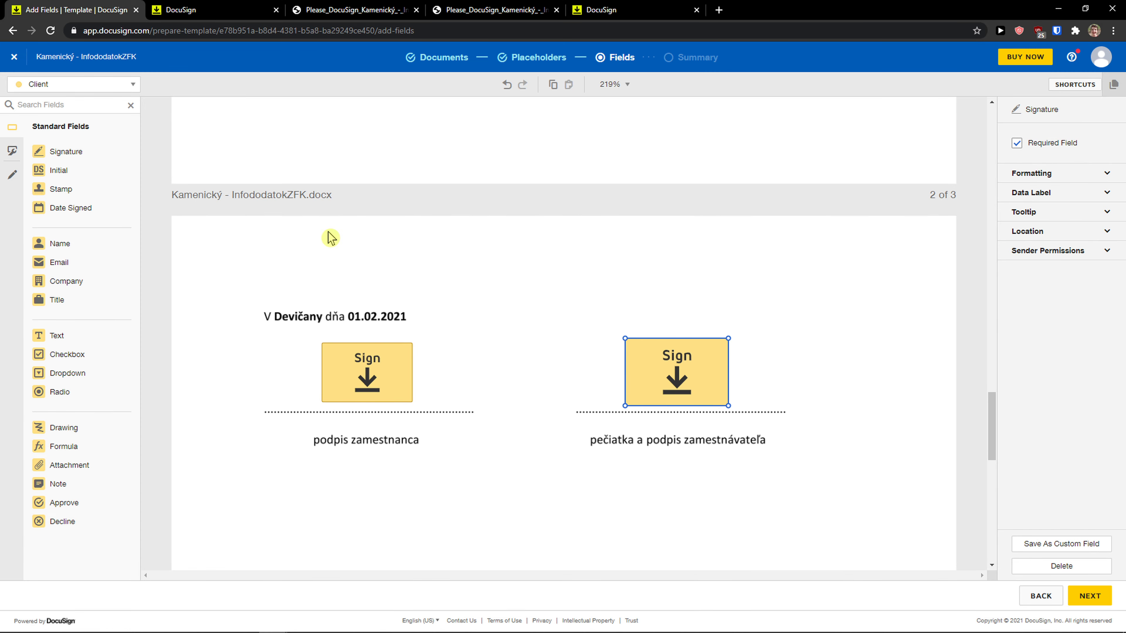
pyautogui.click(1101, 212)
pyautogui.click(1096, 193)
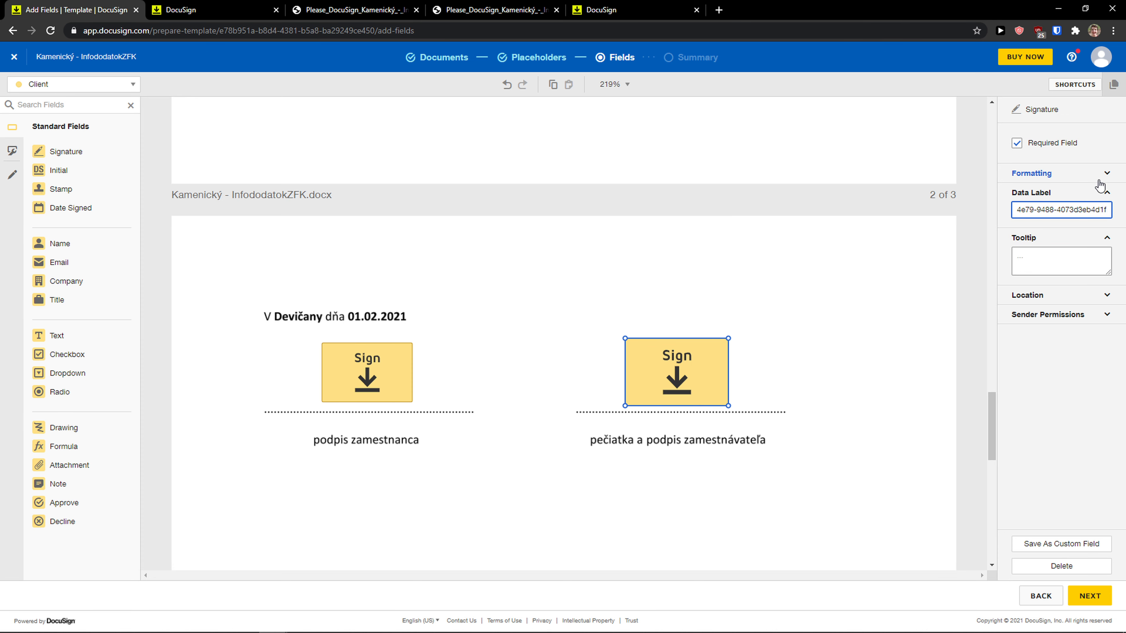
pyautogui.click(1096, 182)
pyautogui.click(1083, 321)
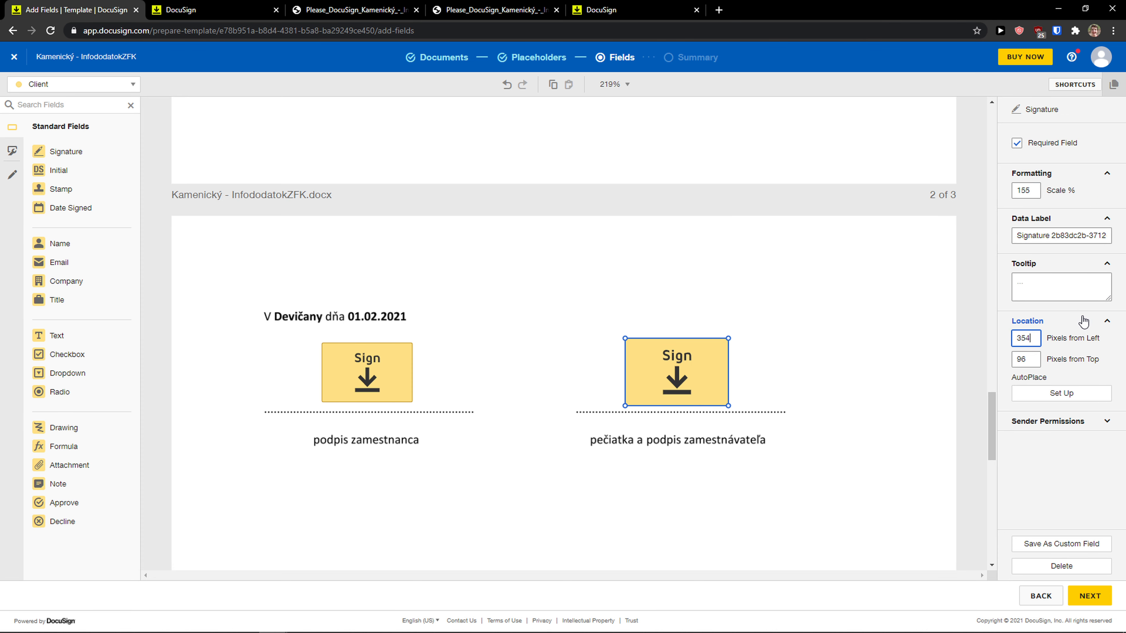
pyautogui.click(1082, 420)
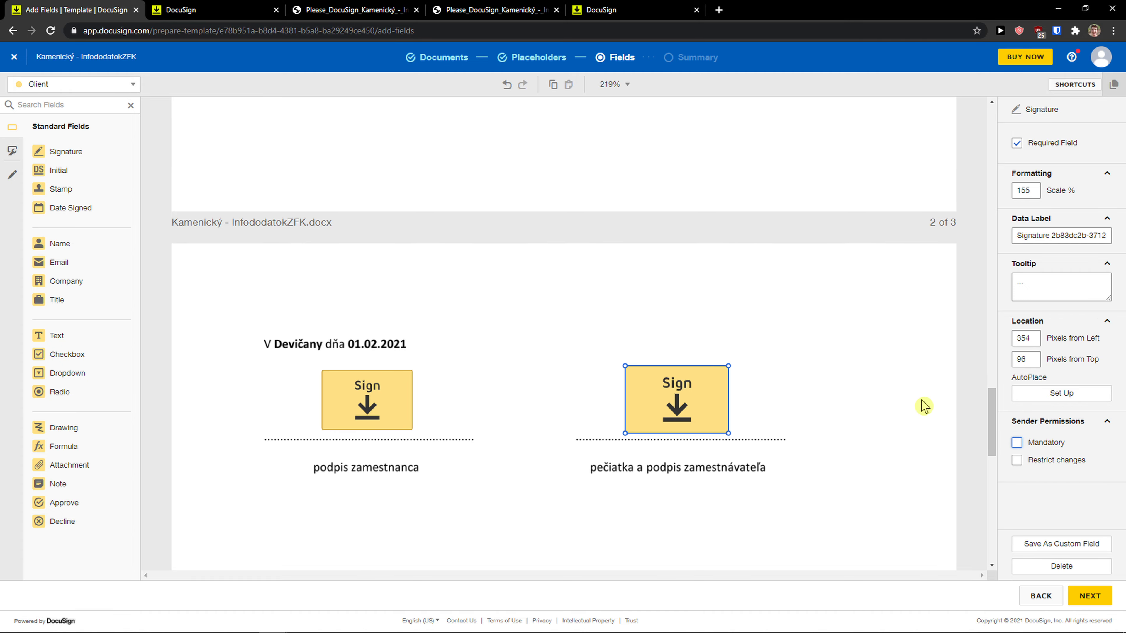
pyautogui.scroll(10, 921, 410)
pyautogui.scroll(5, 924, 410)
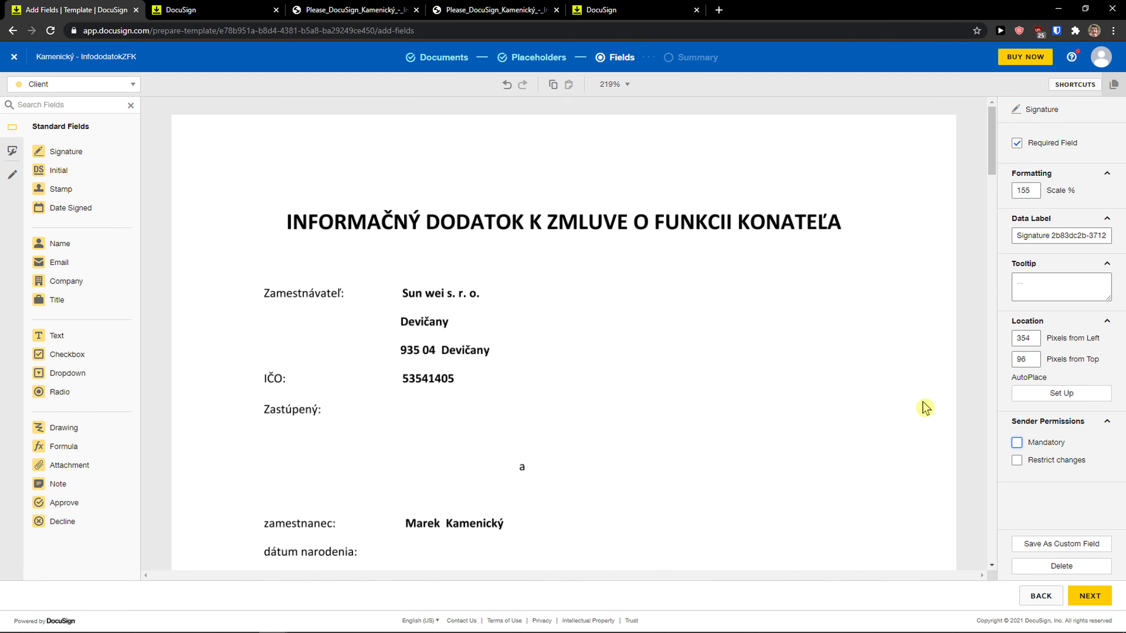
# Review the template summary, its email subject and message, and recipient options.
pyautogui.click(1082, 595)
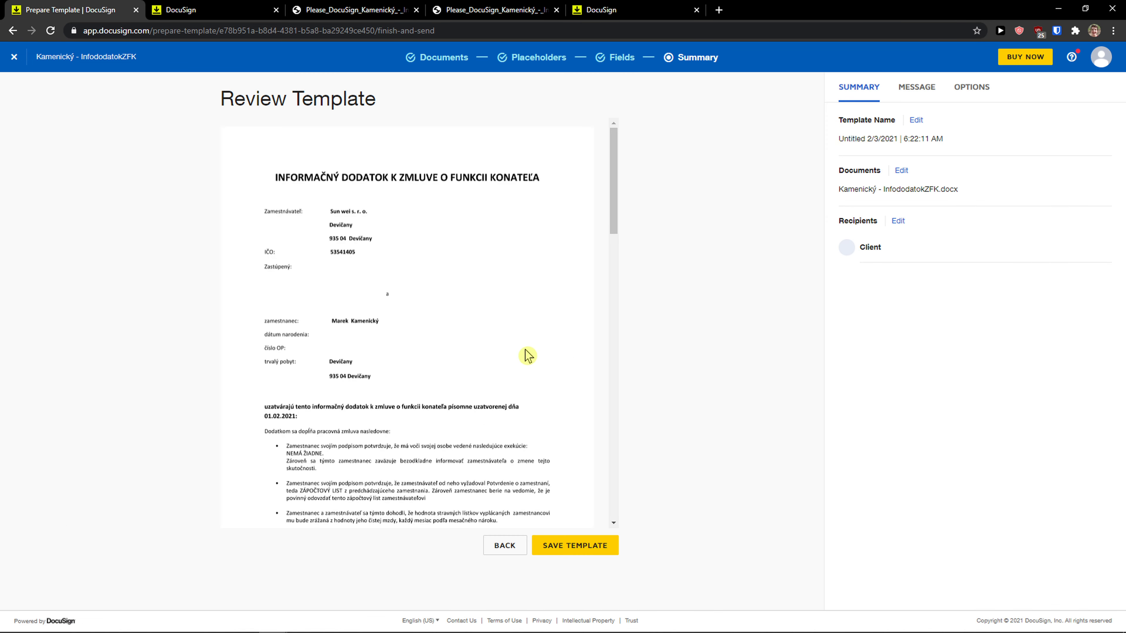
pyautogui.scroll(-5, 514, 328)
pyautogui.scroll(-15, 514, 328)
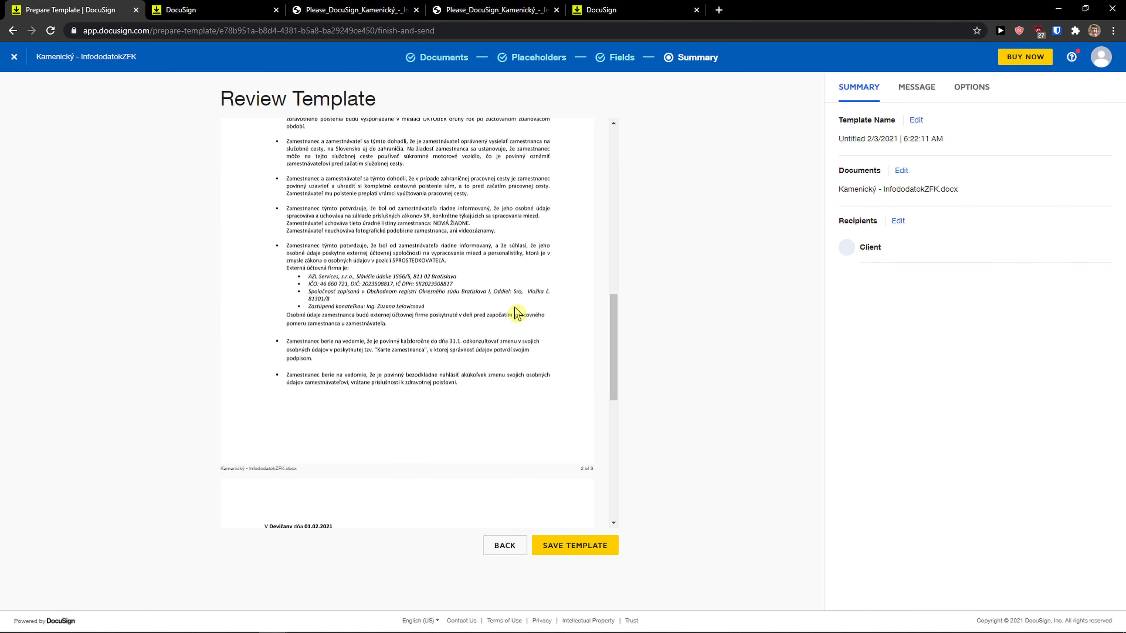
pyautogui.scroll(4, 515, 306)
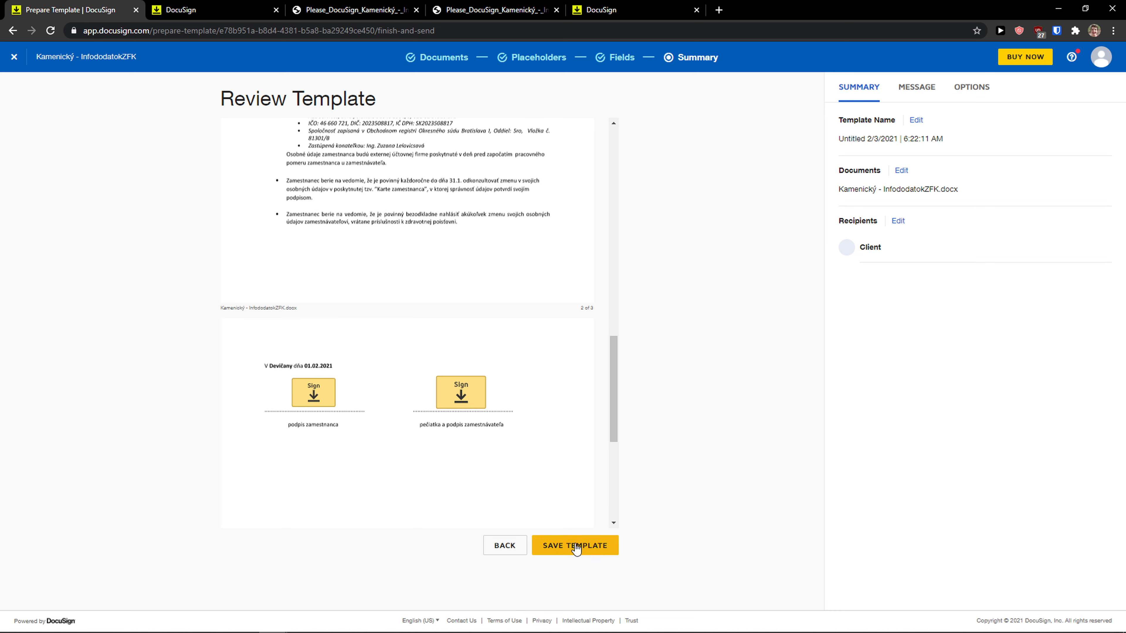
pyautogui.click(911, 95)
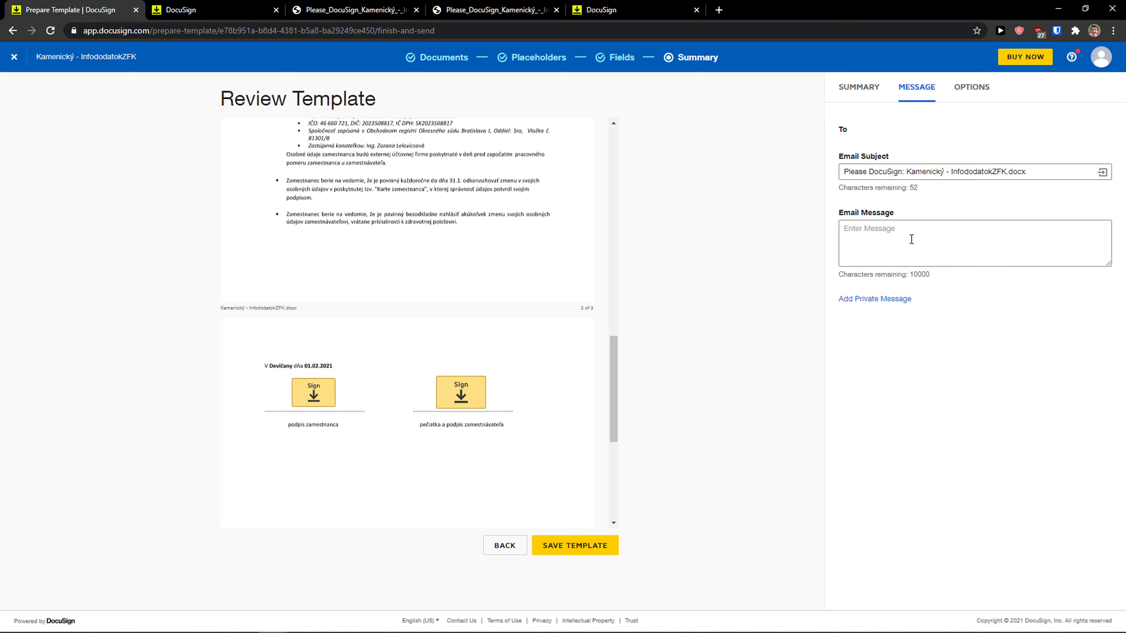
pyautogui.click(992, 171)
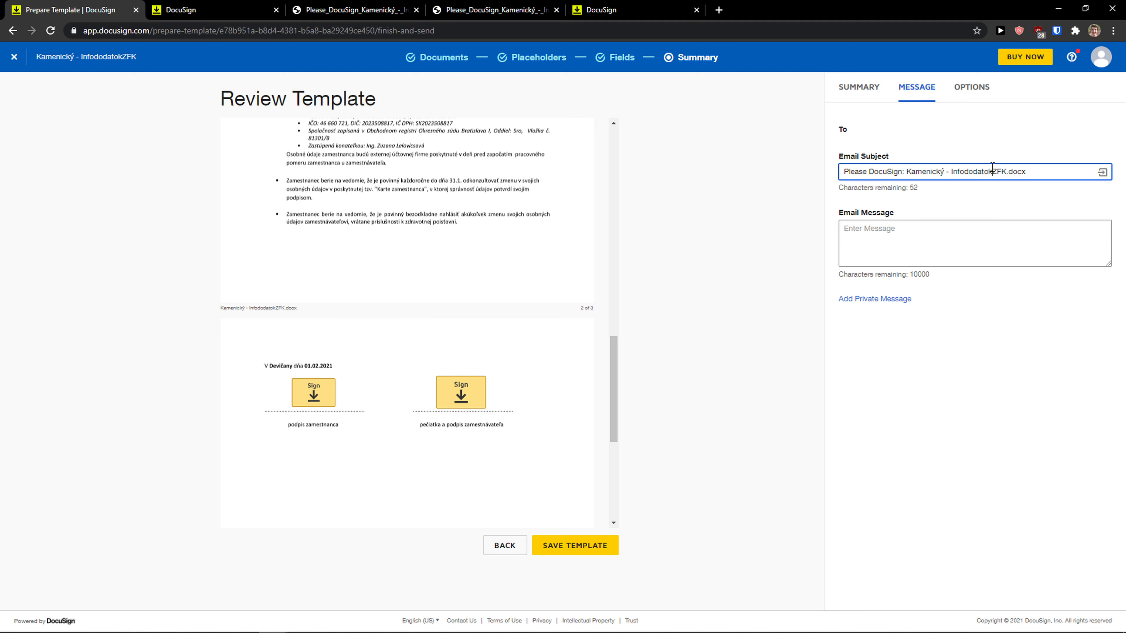
pyautogui.click(984, 87)
# Save the template under the default name 'Untitled 2/3/2021 | 6:22:29 AM'.
pyautogui.scroll(-1, 945, 208)
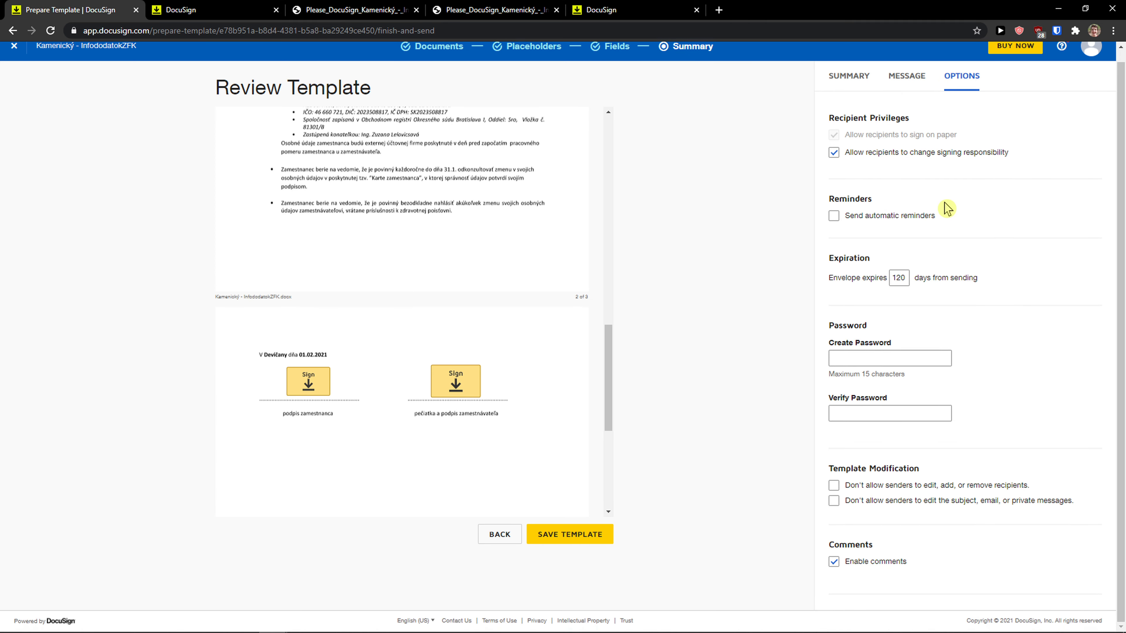
pyautogui.click(529, 533)
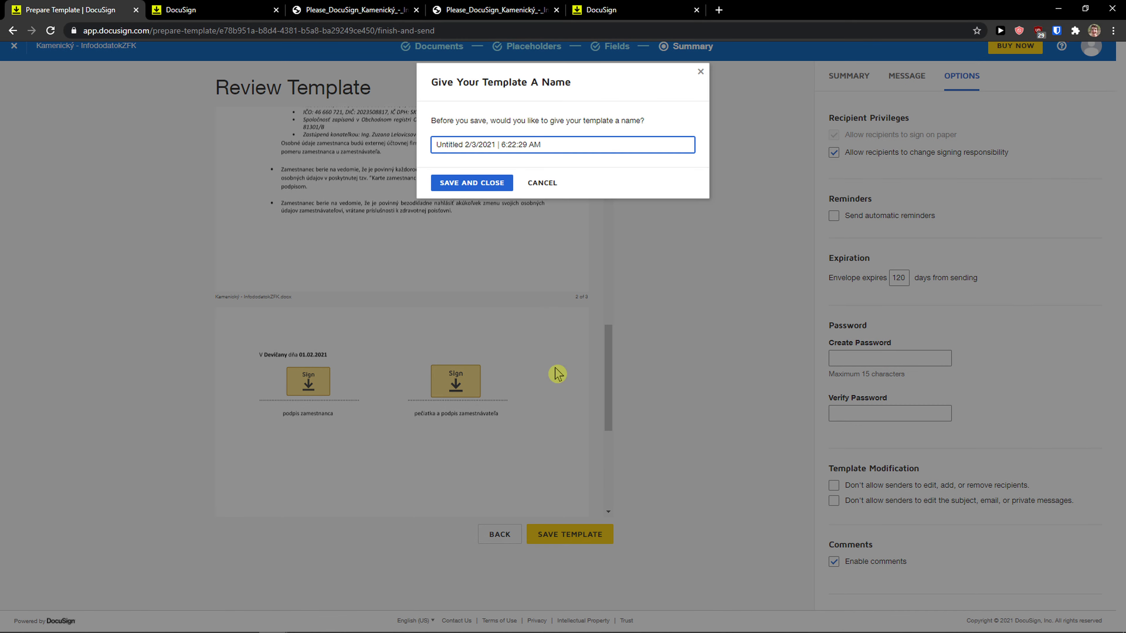
pyautogui.click(473, 184)
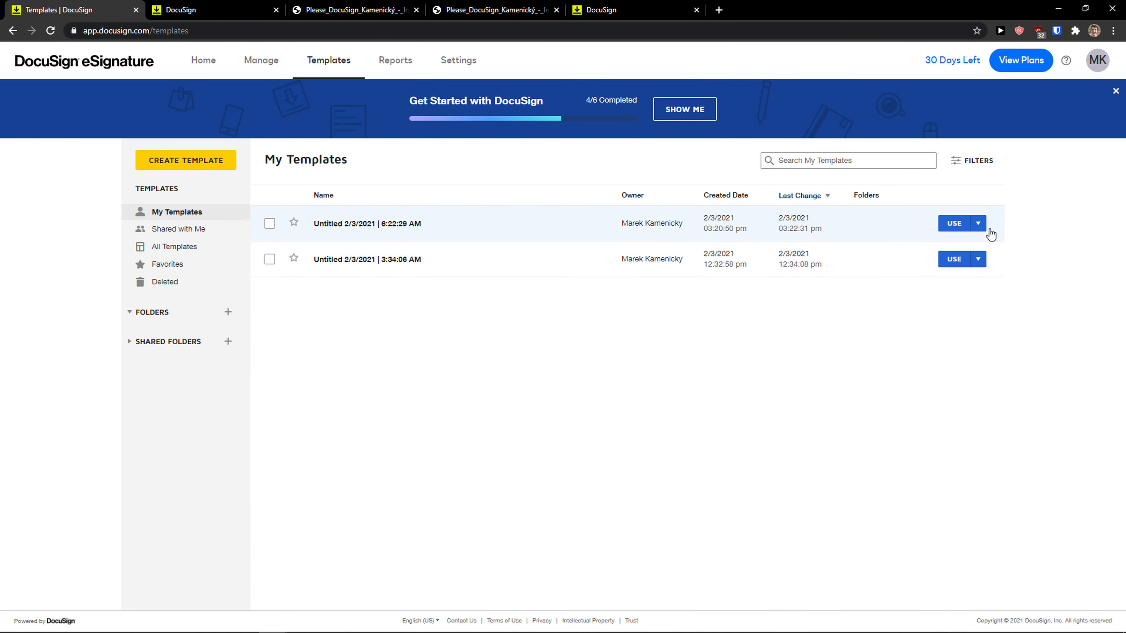
# Start a new envelope from the newly saved template.
pyautogui.click(980, 225)
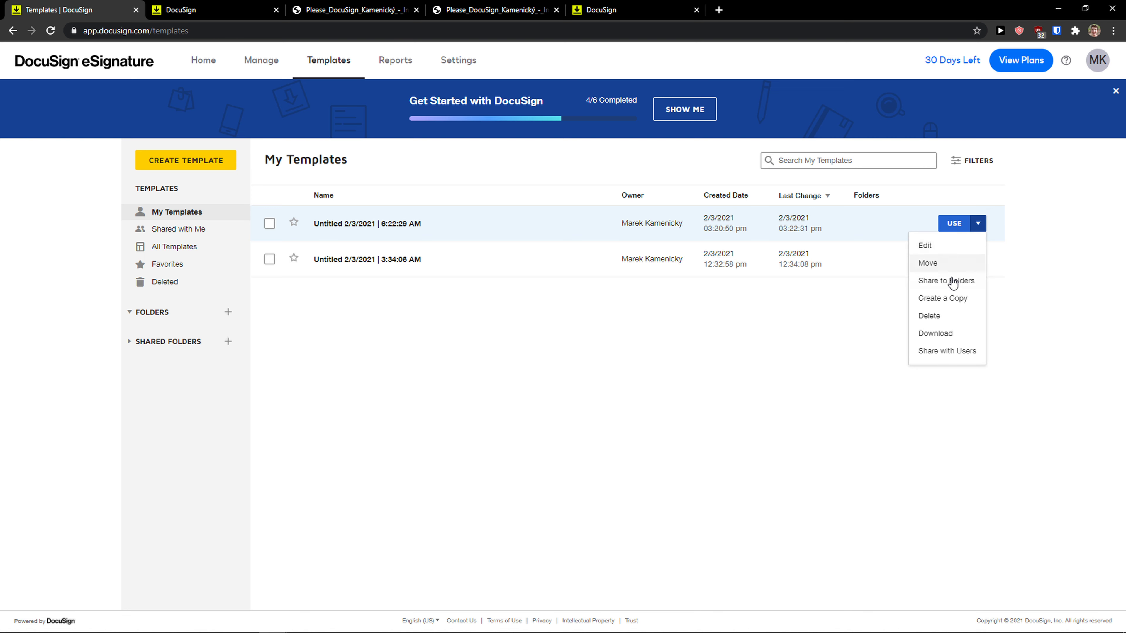
pyautogui.click(958, 227)
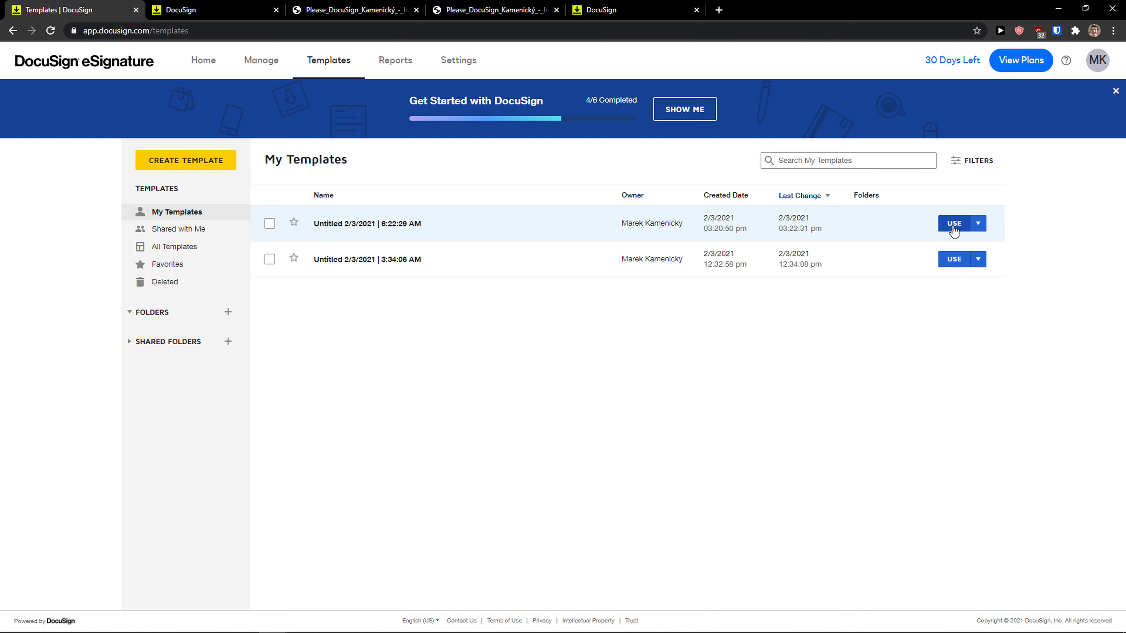
pyautogui.click(953, 227)
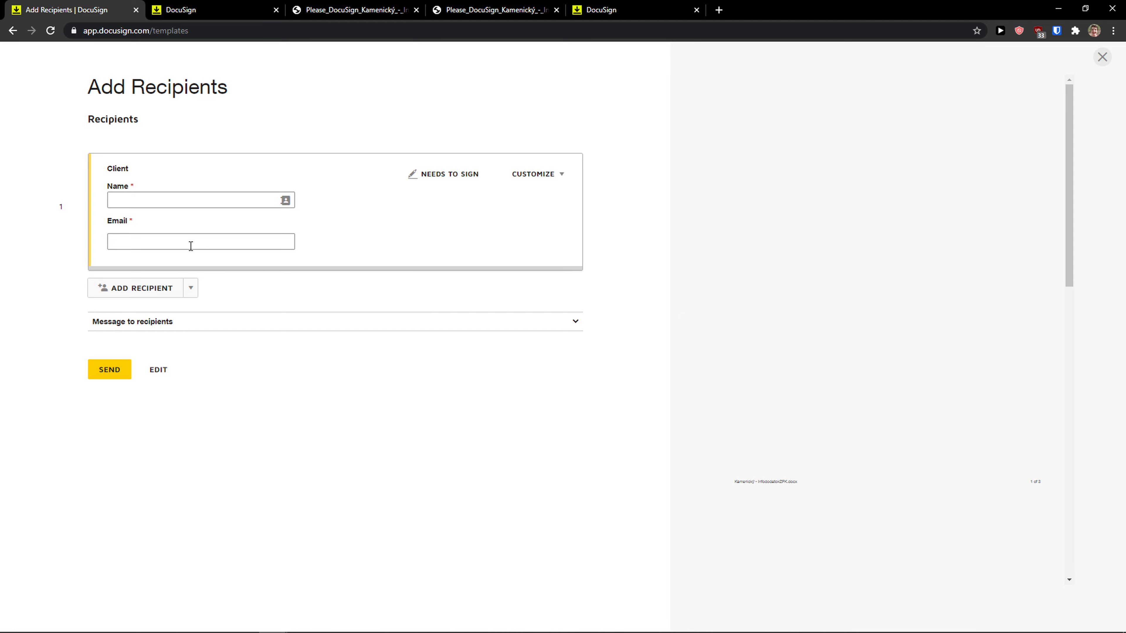
# Enter the Client recipient's name and e-mail, send the envelope, and dismiss Get Started.
pyautogui.click(182, 196)
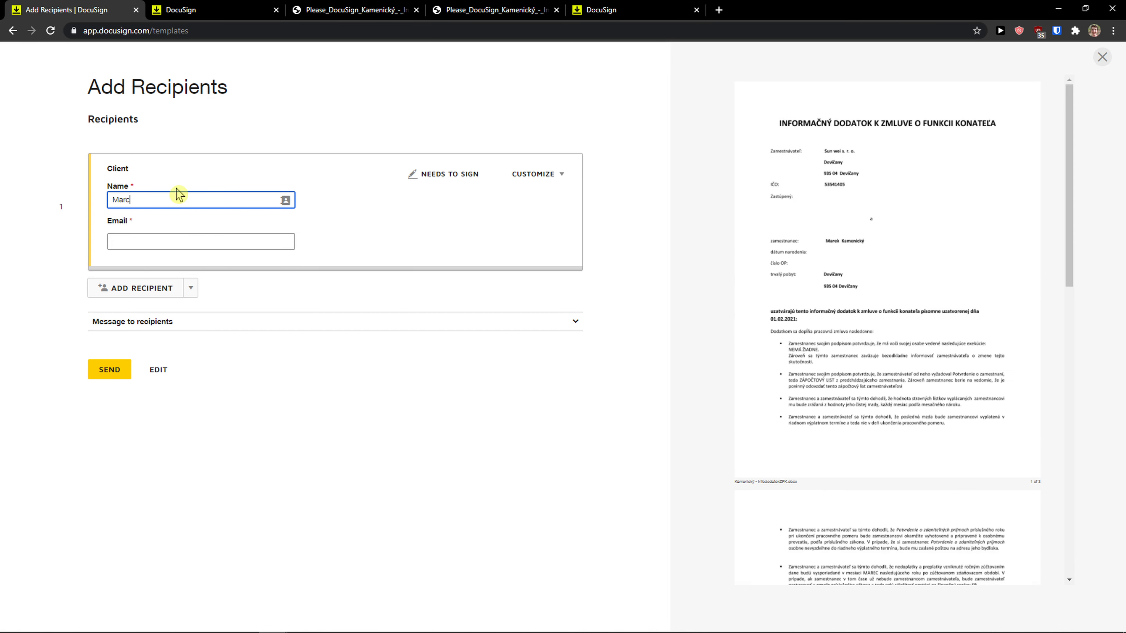
pyautogui.press('Tab')
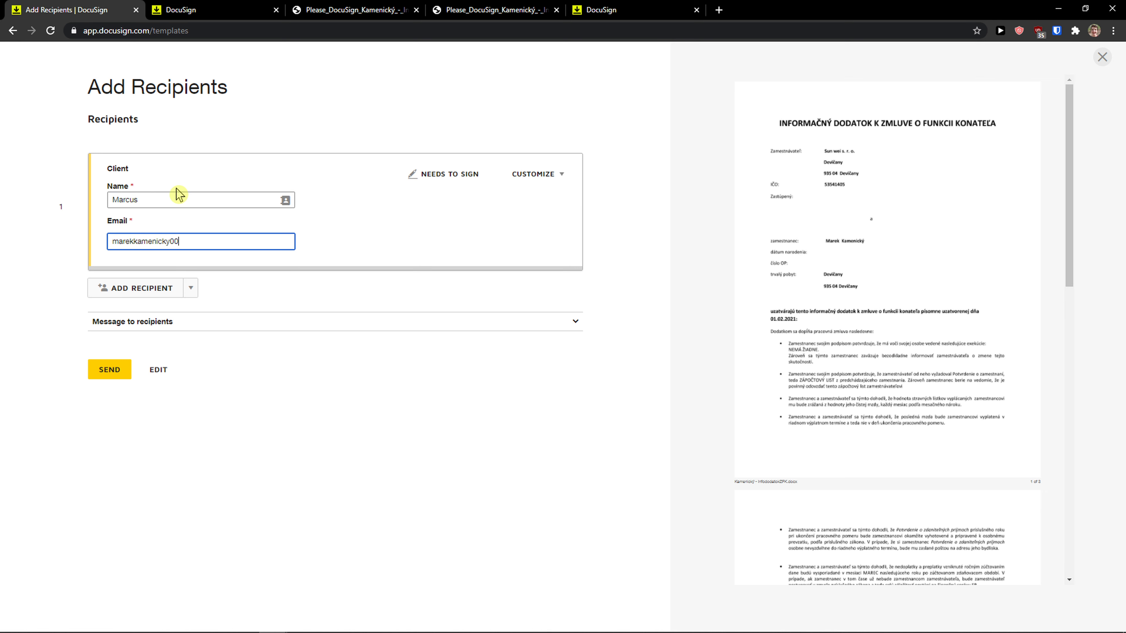
pyautogui.click(101, 377)
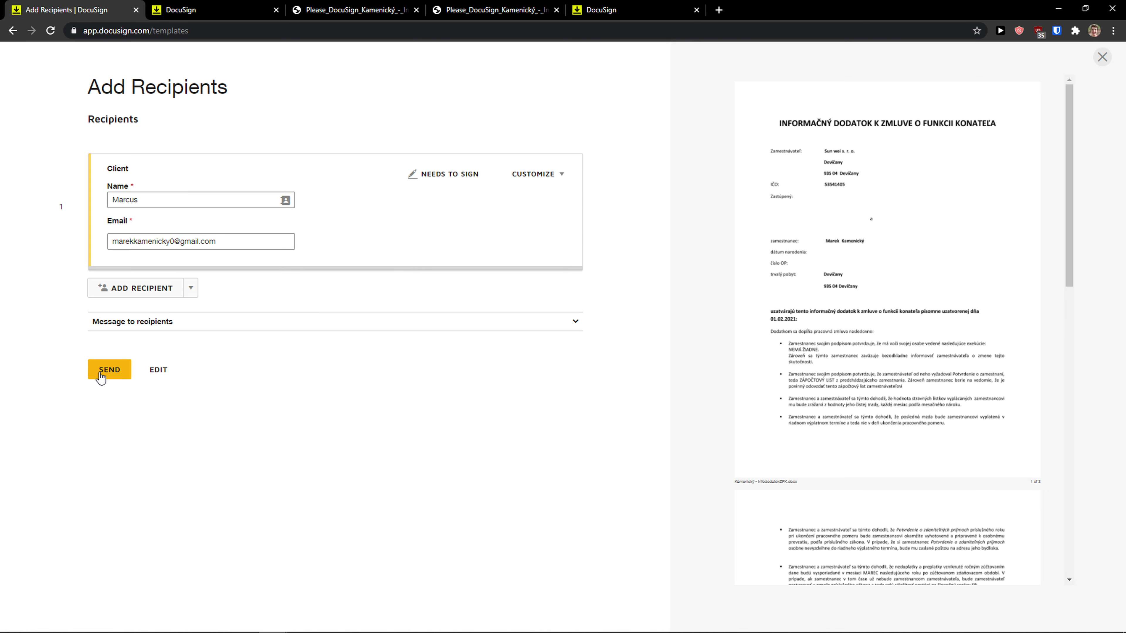
pyautogui.click(101, 377)
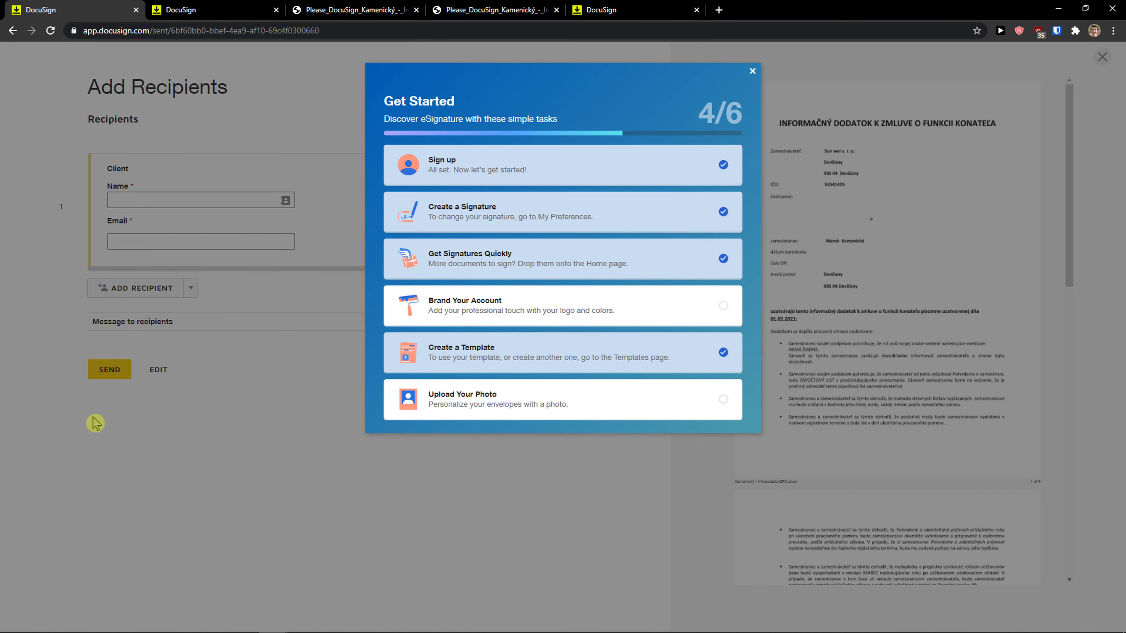
pyautogui.click(220, 489)
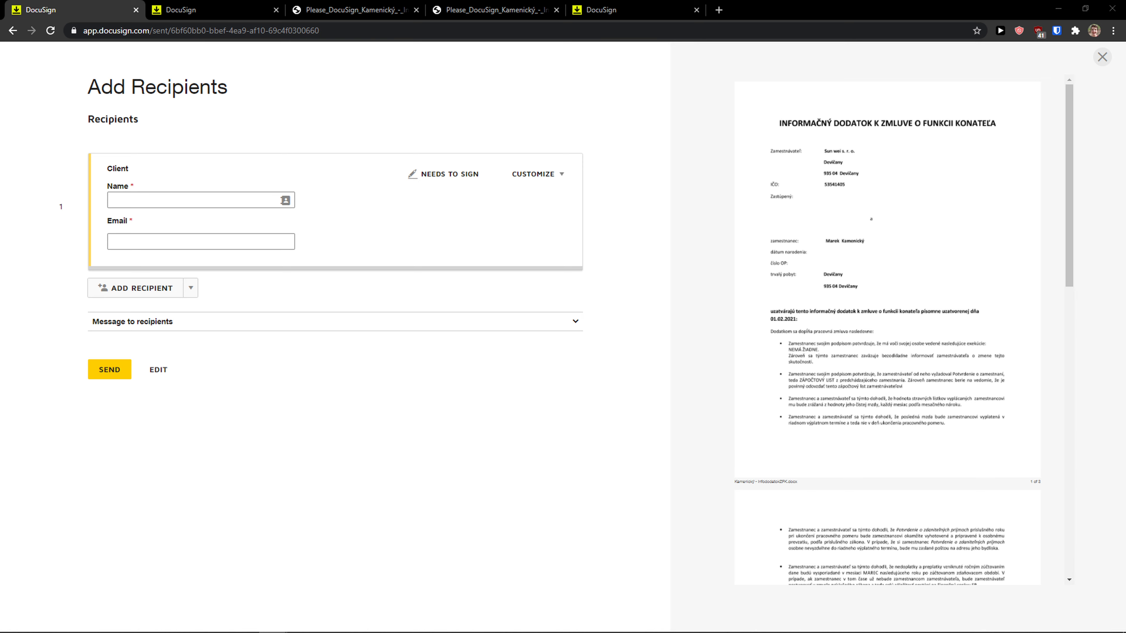
pyautogui.moveTo(0, 293); pyautogui.dragTo(340, 213)
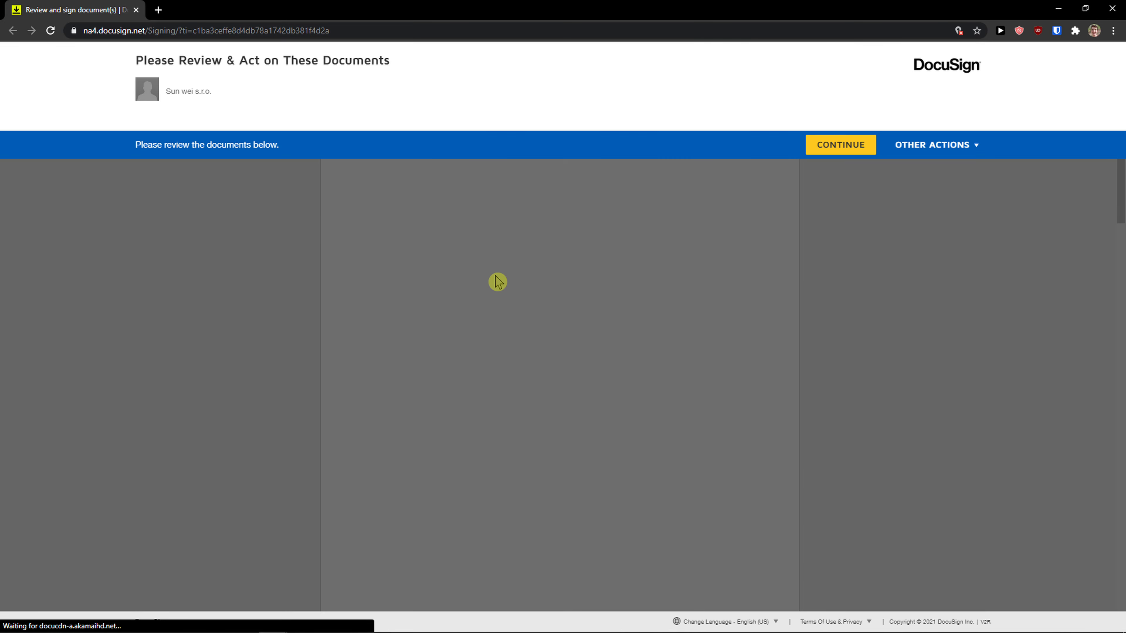
# Continue into the contract, open the employee Sign field, then close the signature dialog unsigned.
pyautogui.click(845, 146)
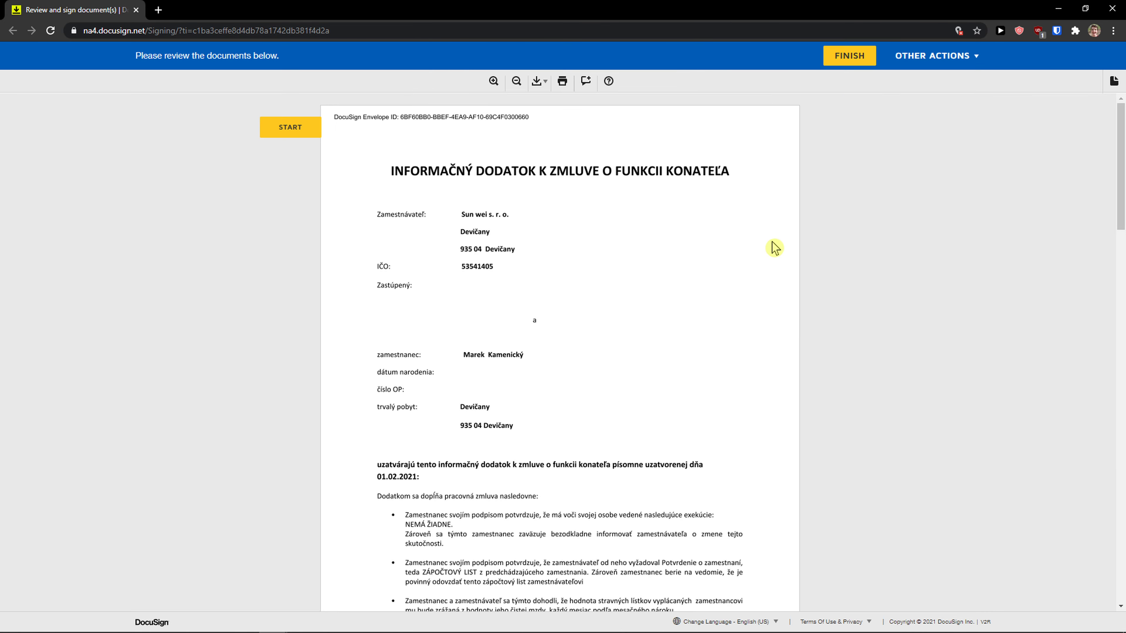
pyautogui.scroll(-10, 731, 275)
pyautogui.scroll(-12, 708, 300)
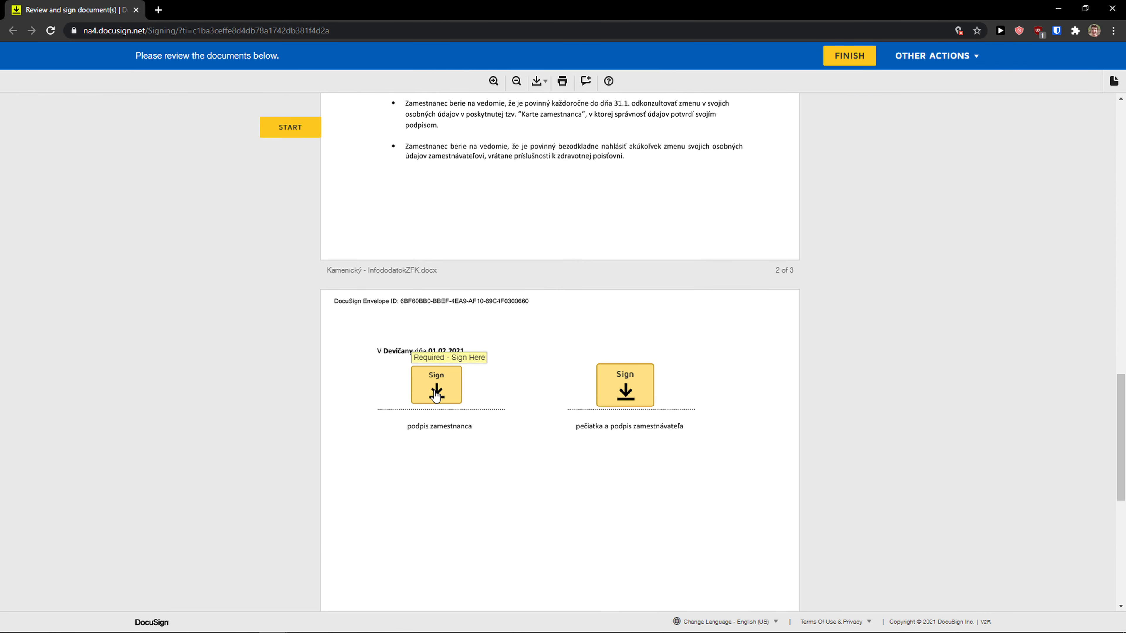
pyautogui.click(437, 385)
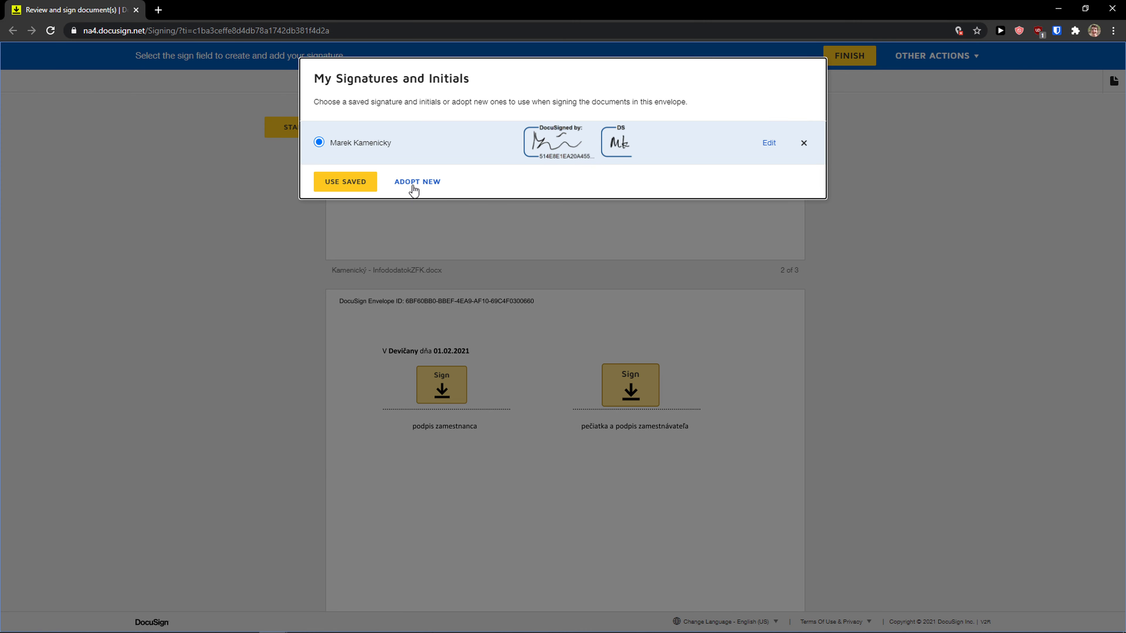
pyautogui.click(803, 142)
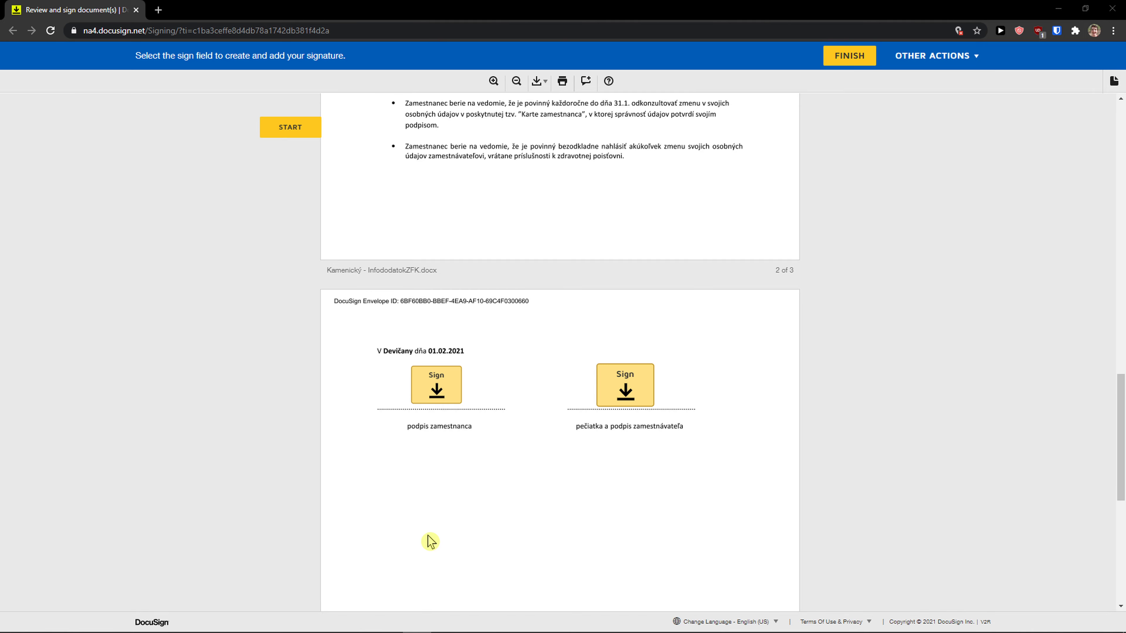
pyautogui.scroll(15, 428, 536)
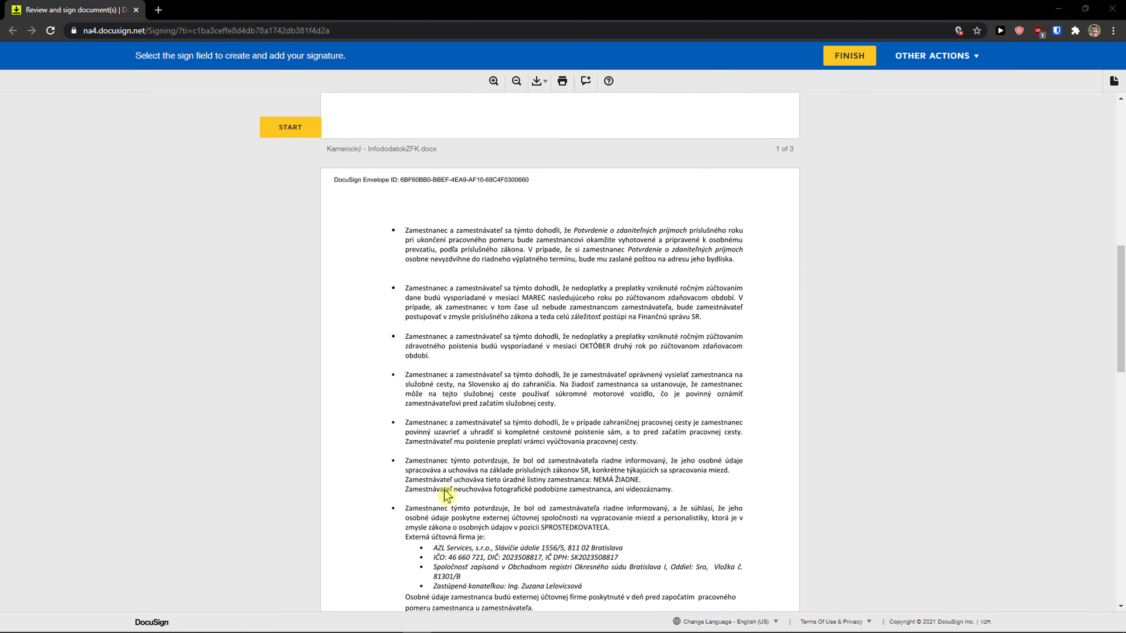
pyautogui.scroll(2, 444, 503)
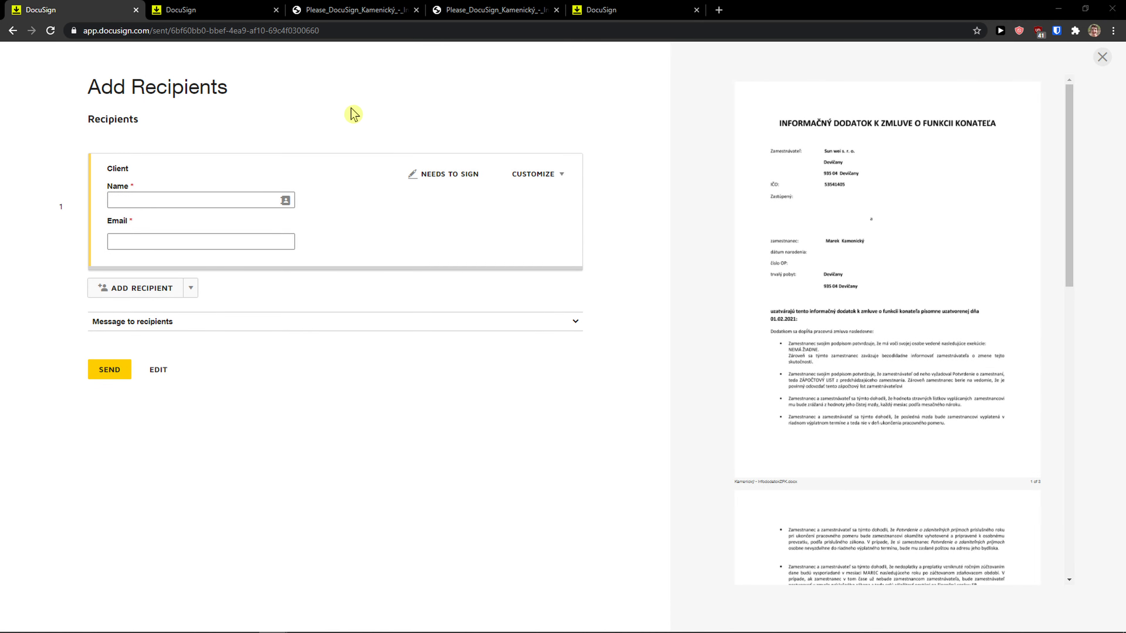
# Check the contract PDF, then open Create Your Signature from the account home page.
pyautogui.click(222, 9)
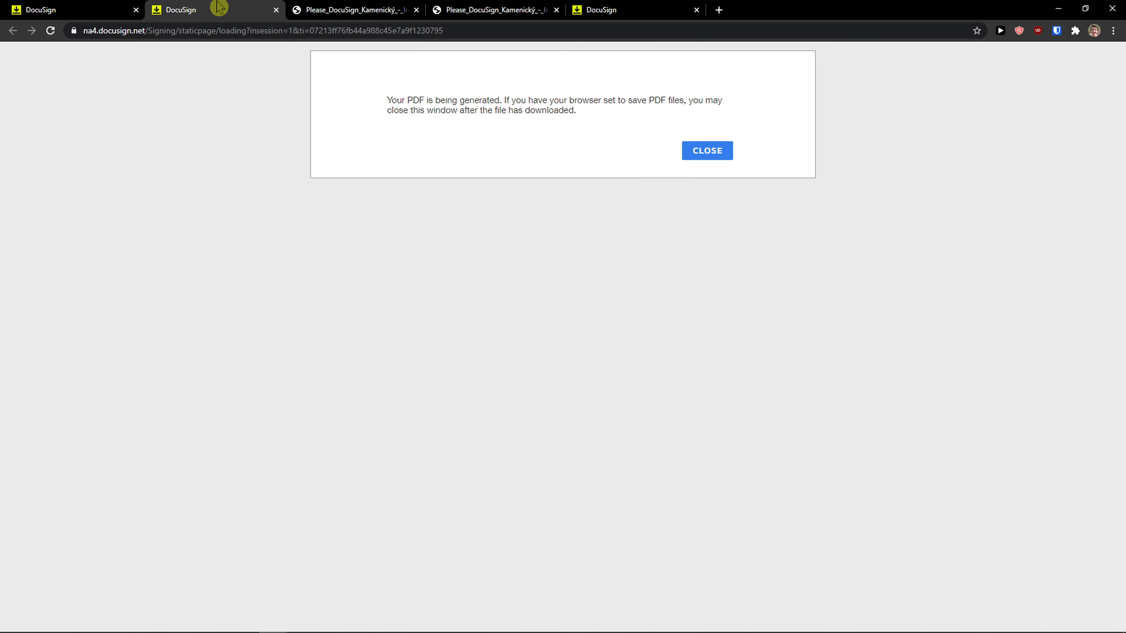
pyautogui.click(375, 7)
pyautogui.click(604, 10)
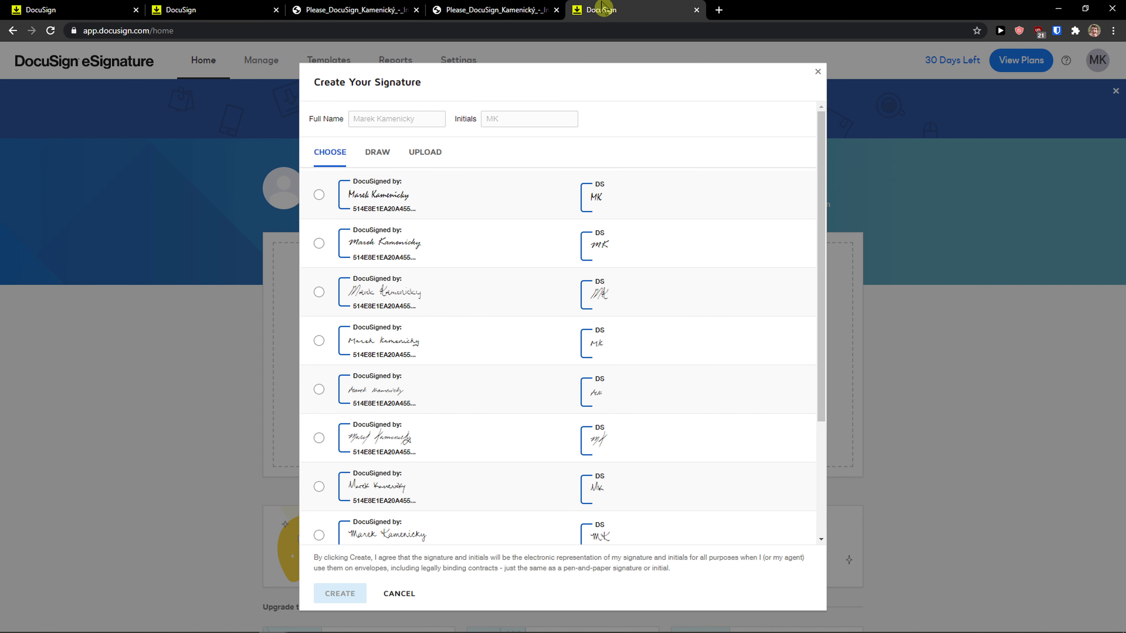
pyautogui.click(954, 231)
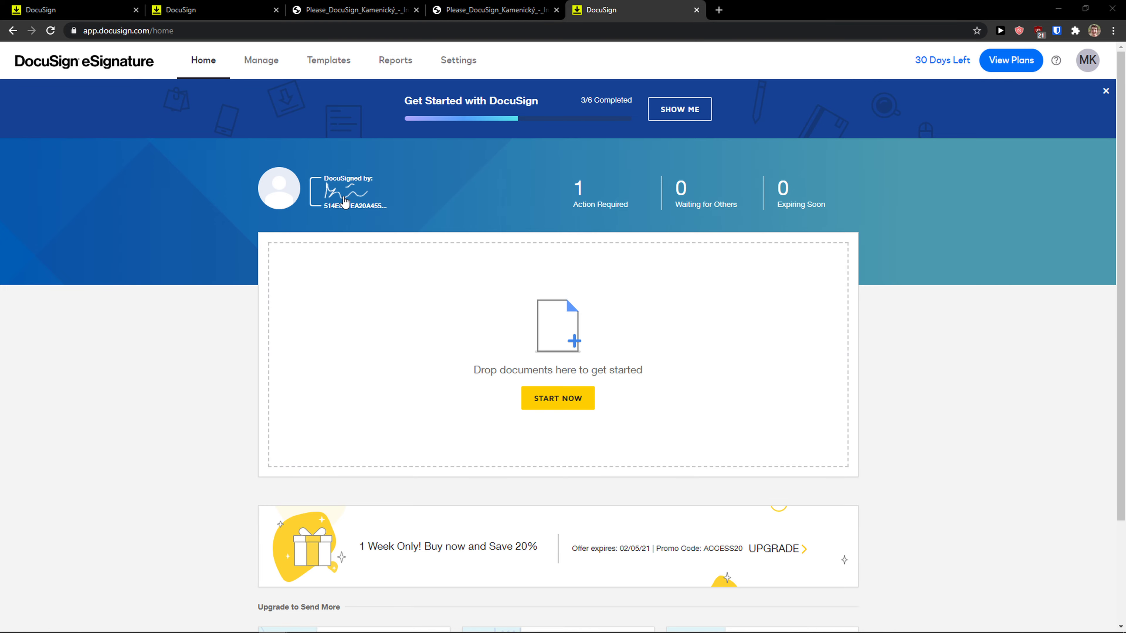
pyautogui.click(356, 214)
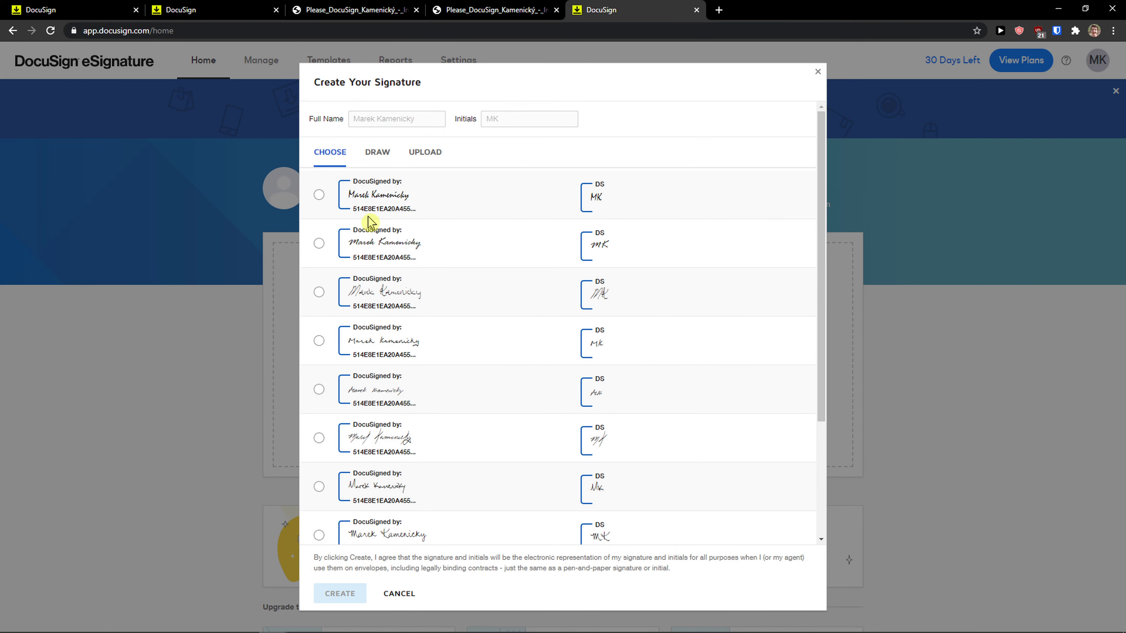